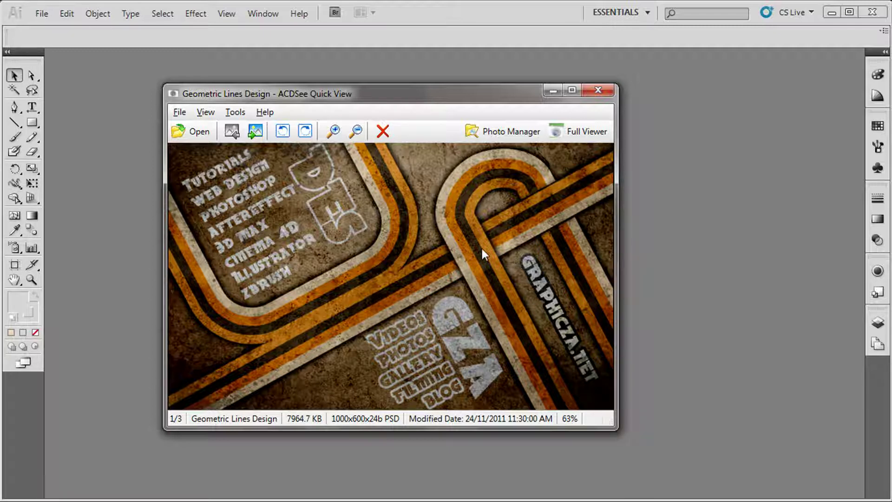
Close the preview and create a new 1000 × 600 px Illustrator document, Untitled-2
left_click(599, 91)
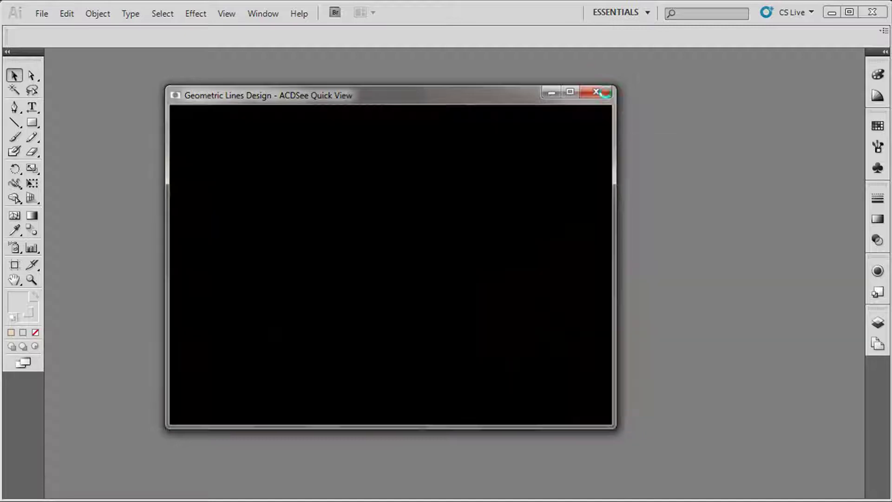
key("ctrl+n")
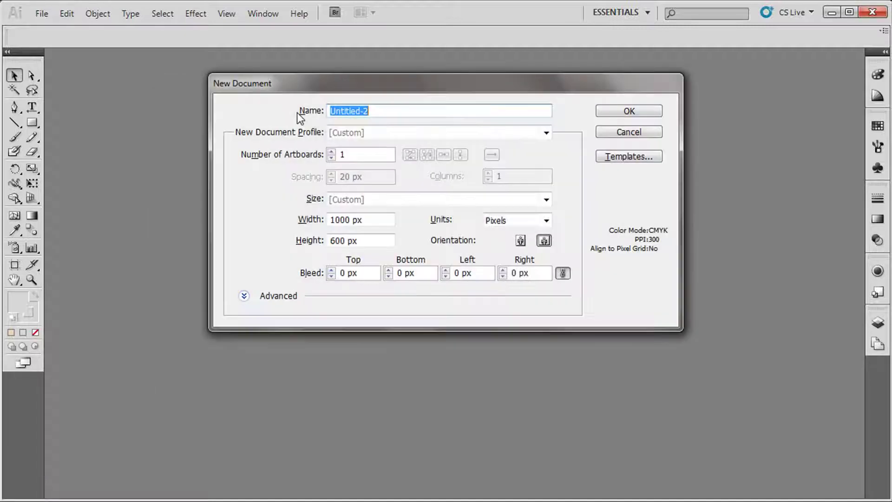
left_click(627, 112)
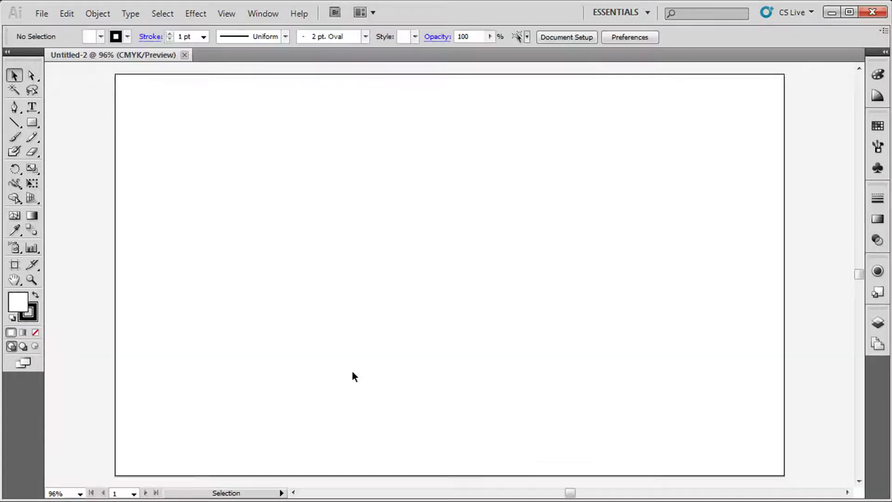
In Photoshop, create Untitled-1 at 1000 × 600 px, 300 ppi RGB with a white background
left_click(832, 12)
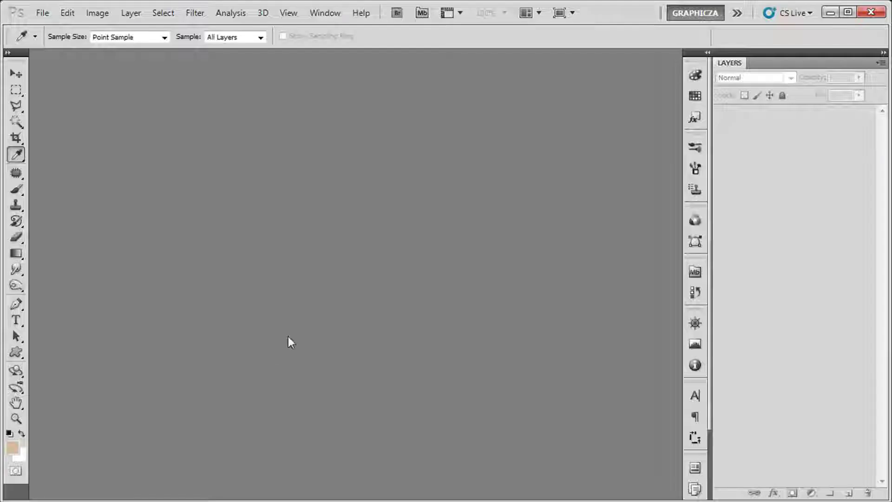
key("ctrl+n")
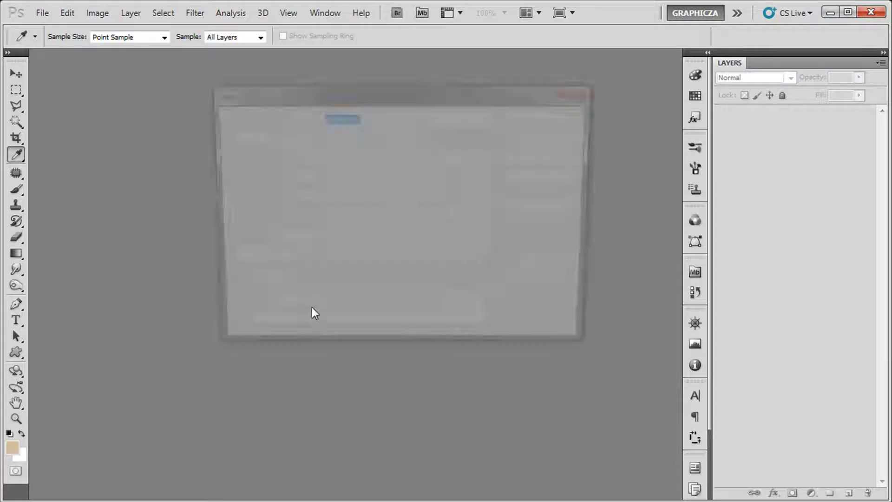
left_click_drag(358, 177, 305, 203)
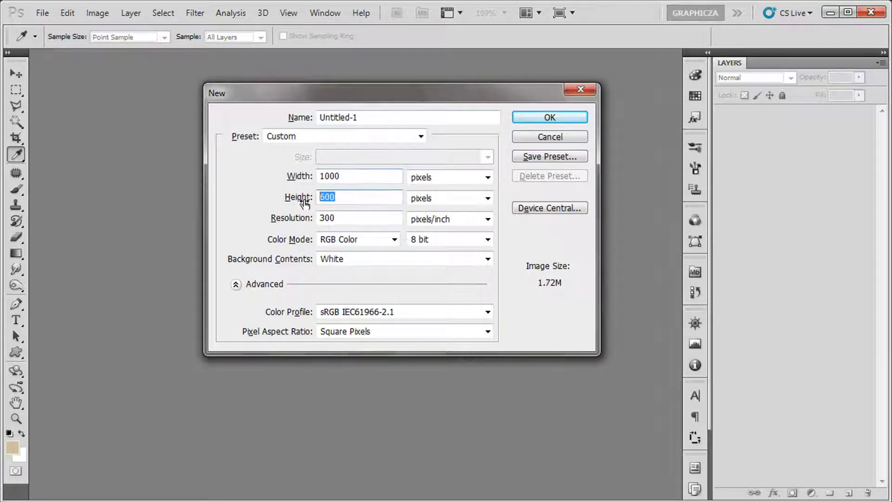
left_click(549, 119)
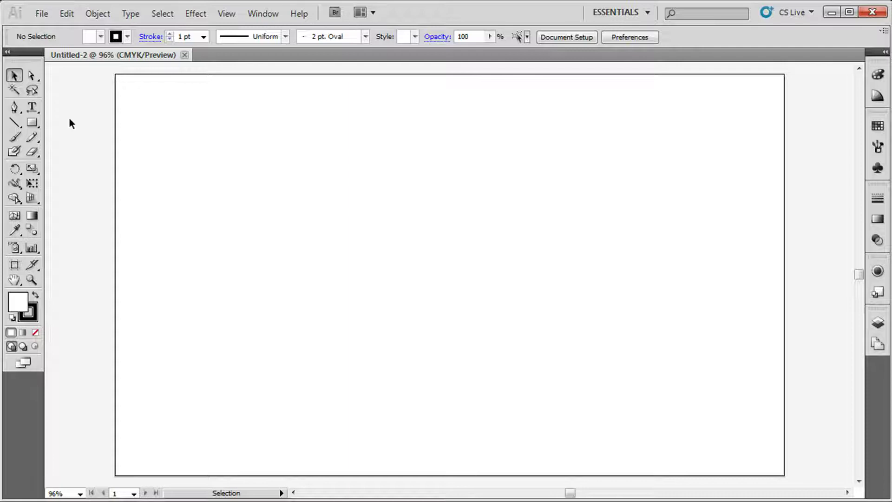
Draw a small square near the artboard's upper left with no stroke
left_click(33, 123)
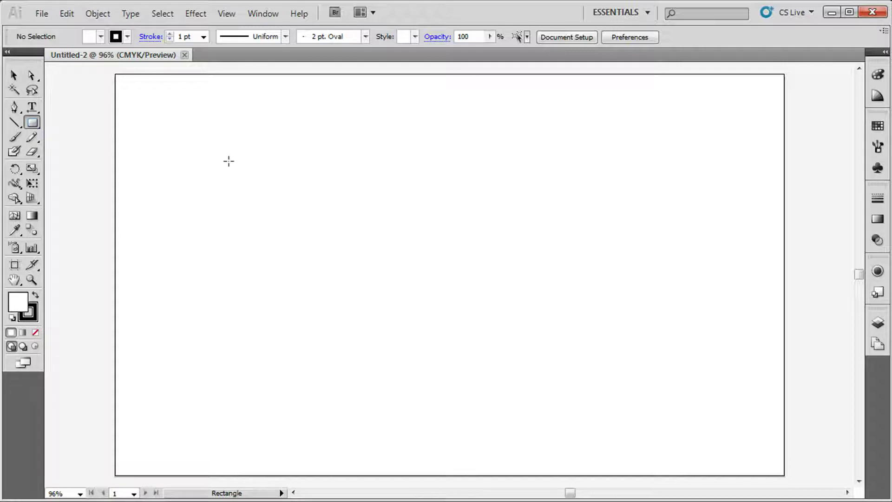
left_click_drag(228, 162, 252, 184)
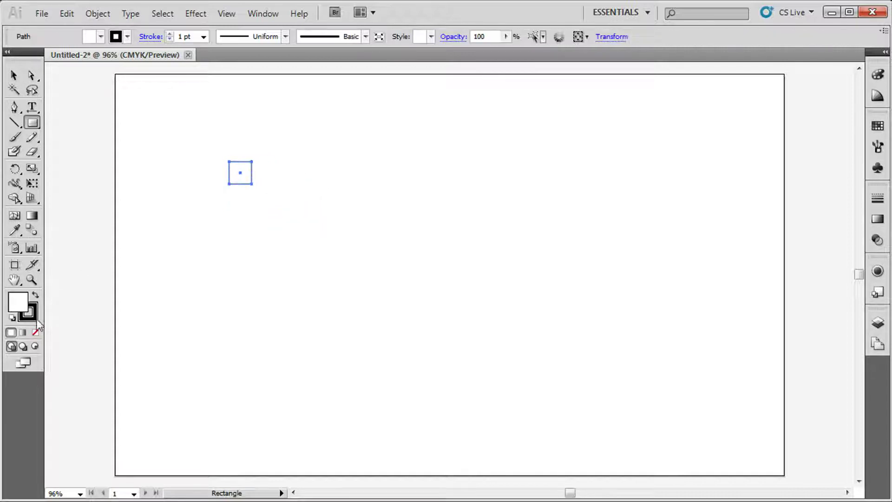
left_click(37, 320)
left_click(36, 333)
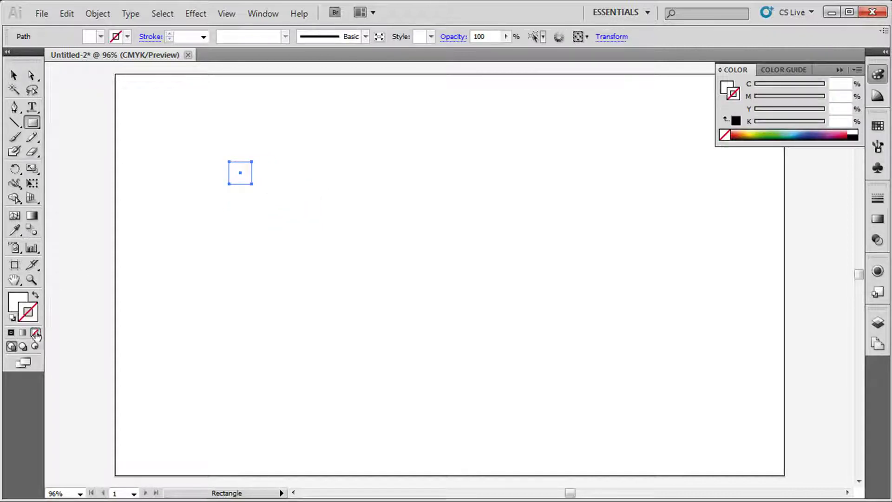
Fill the square brown (C 10.98, M 53.33, Y 100, K 49)
key("x")
double_click(19, 301)
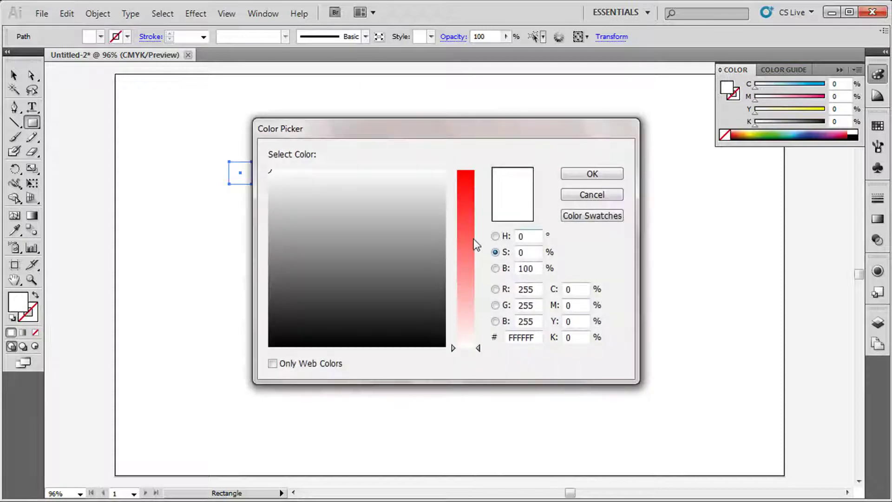
left_click(600, 195)
left_click(748, 133)
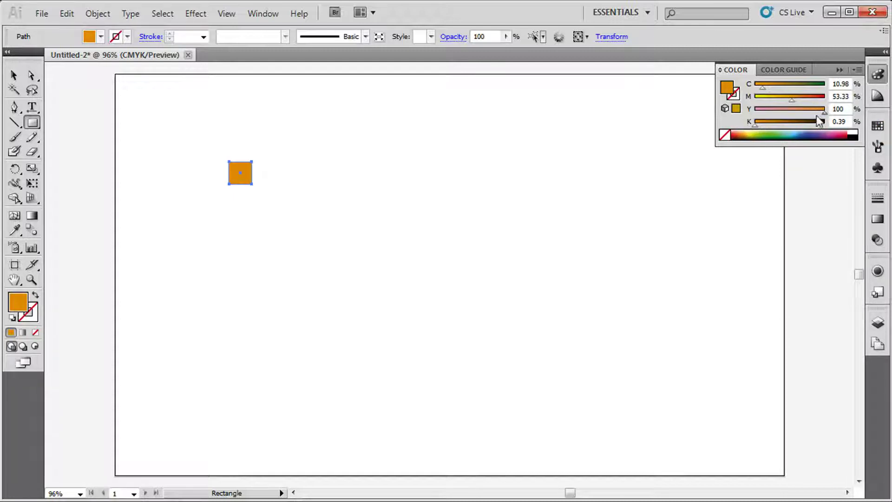
left_click_drag(754, 126, 790, 126)
left_click(718, 232)
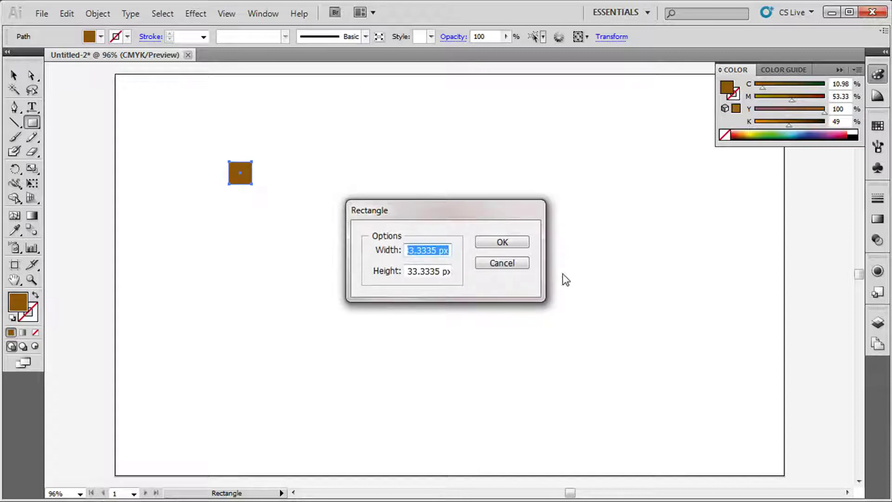
left_click(512, 266)
left_click(875, 72)
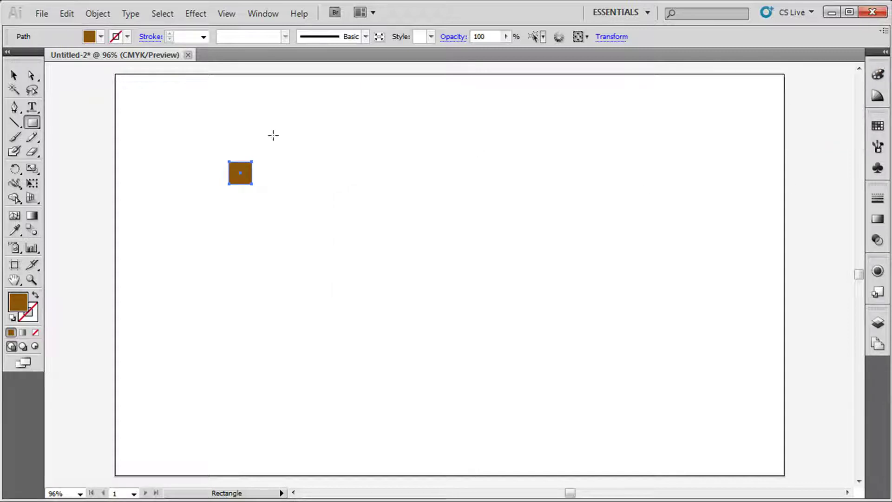
Apply the Shades harmony rule in the Color Guide, then switch to the Selection tool
left_click(878, 74)
left_click(878, 96)
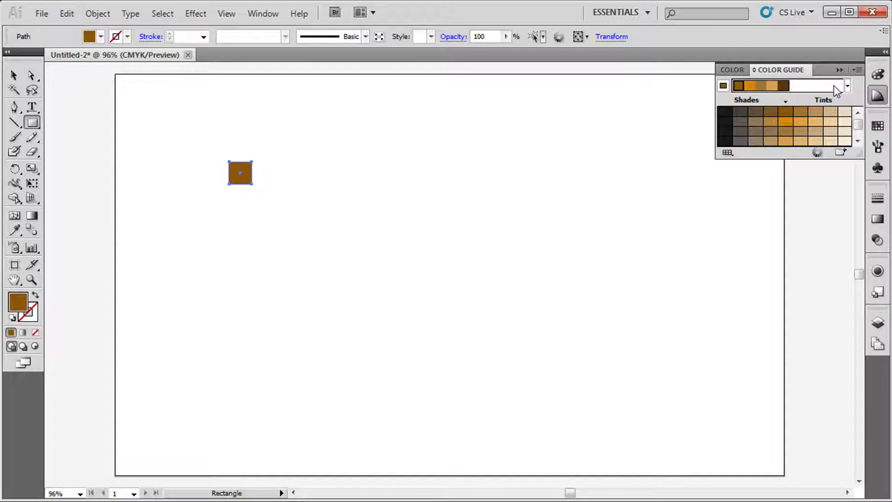
left_click(848, 86)
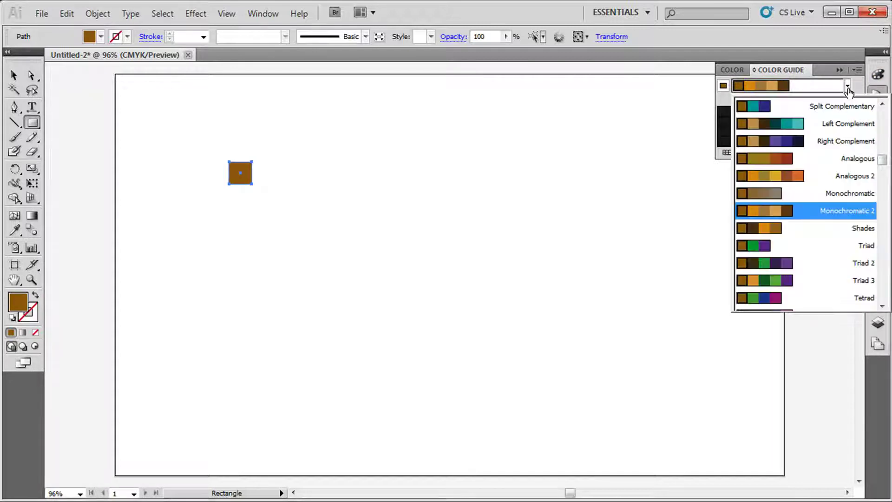
scroll(813, 251, "down", 3)
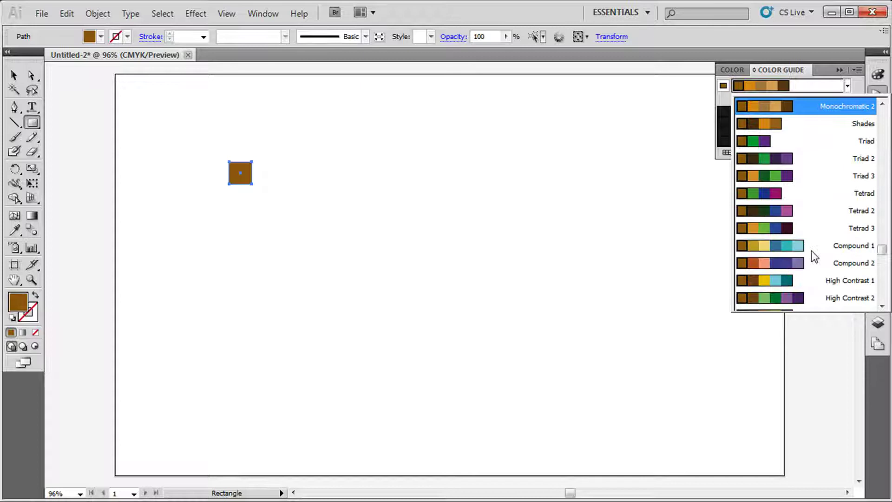
scroll(814, 255, "up", 4)
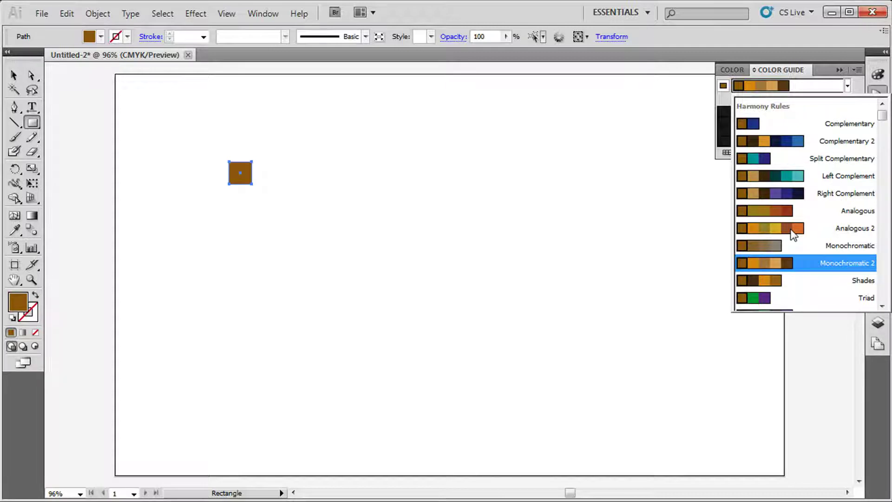
left_click(766, 283)
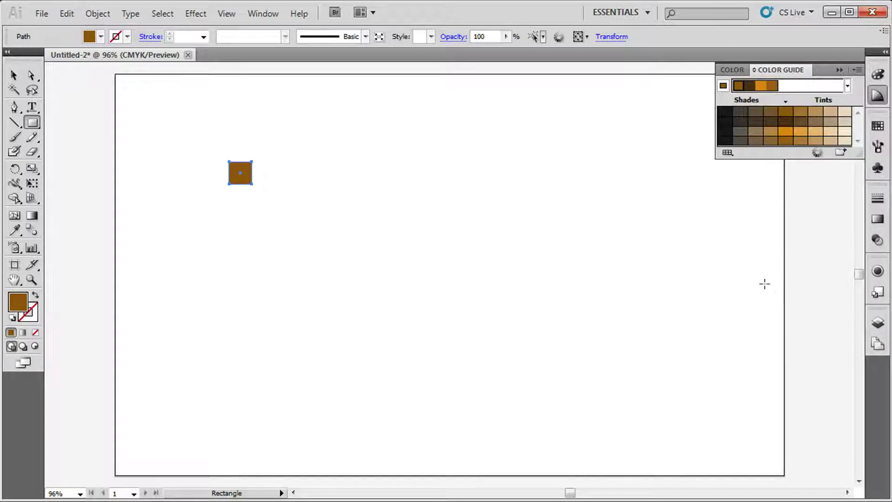
left_click(14, 75)
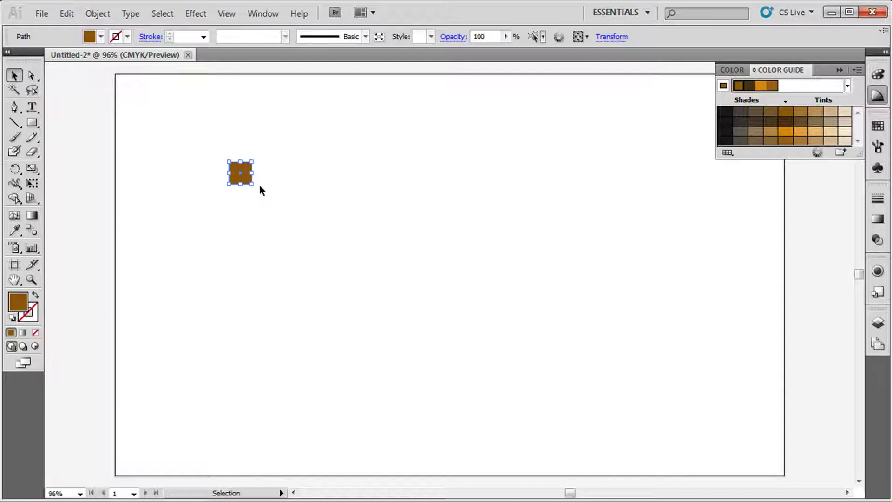
Duplicate the brown square into a row of four adjoining squares and zoom in
key("ctrl+c")
key("ctrl+v")
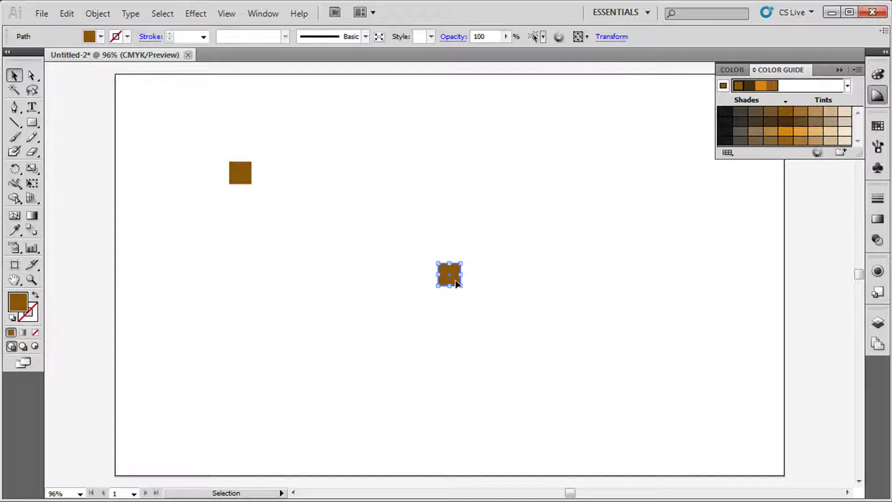
left_click_drag(455, 280, 272, 178)
left_click_drag(448, 279, 308, 176)
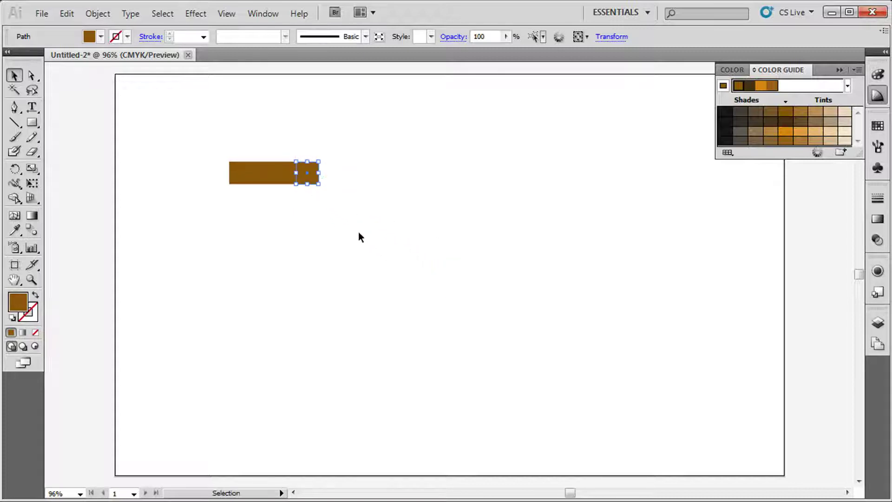
left_click(354, 237)
key("ctrl+plus")
key("ctrl+plus")
key("ctrl+plus")
key("ctrl+plus")
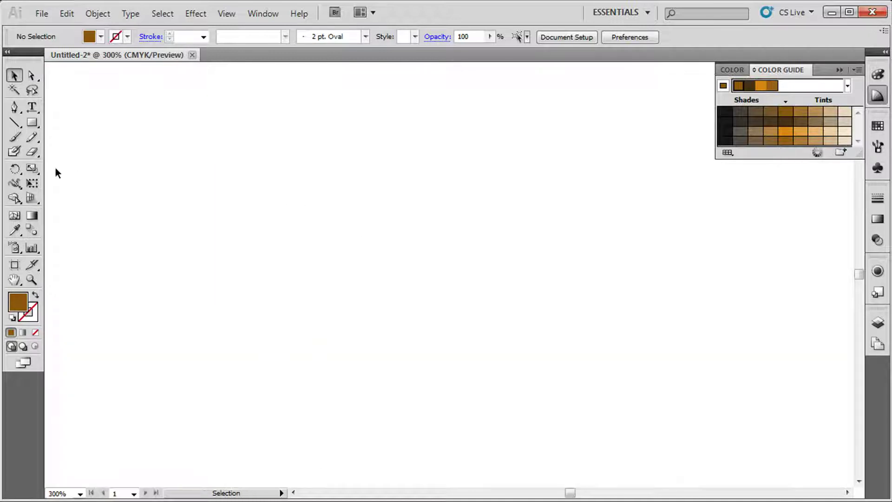
left_click_drag(282, 234, 652, 441)
left_click_drag(578, 287, 603, 317)
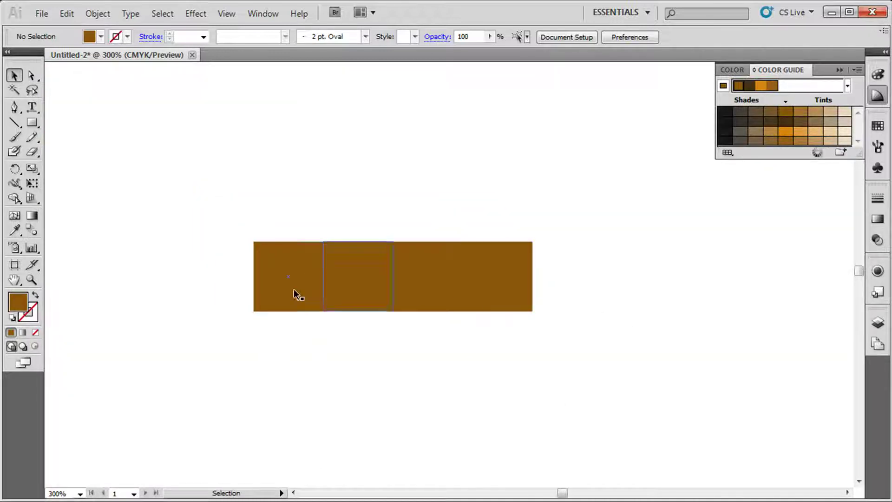
Recolour the third square dark brown and the second a lighter orange
left_click(342, 293)
left_click(320, 293)
left_click(424, 288)
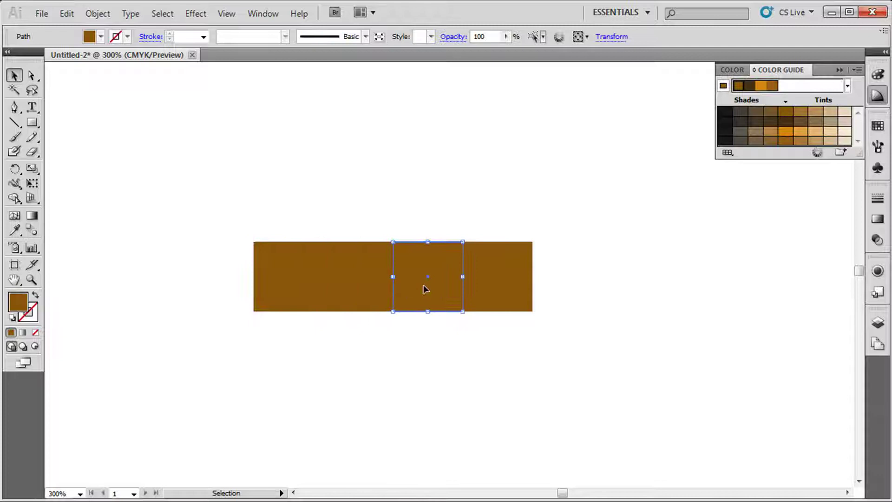
left_click(500, 281)
left_click(380, 359)
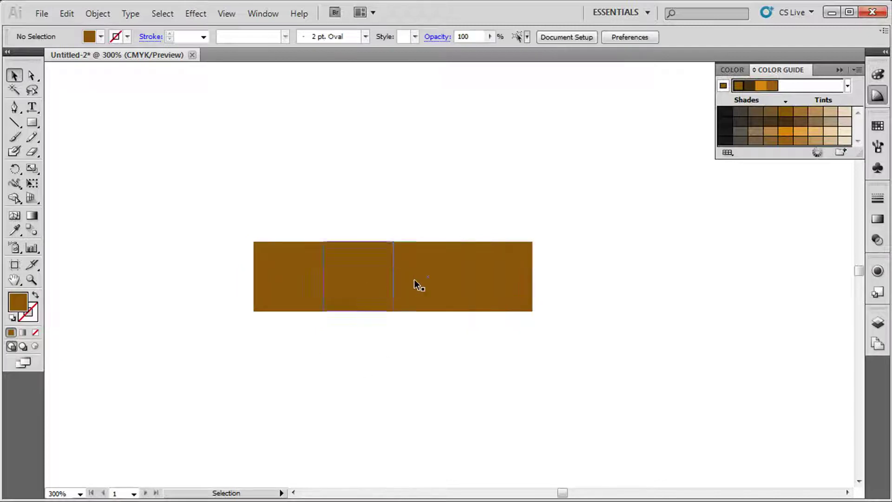
left_click(426, 274)
left_click(779, 125)
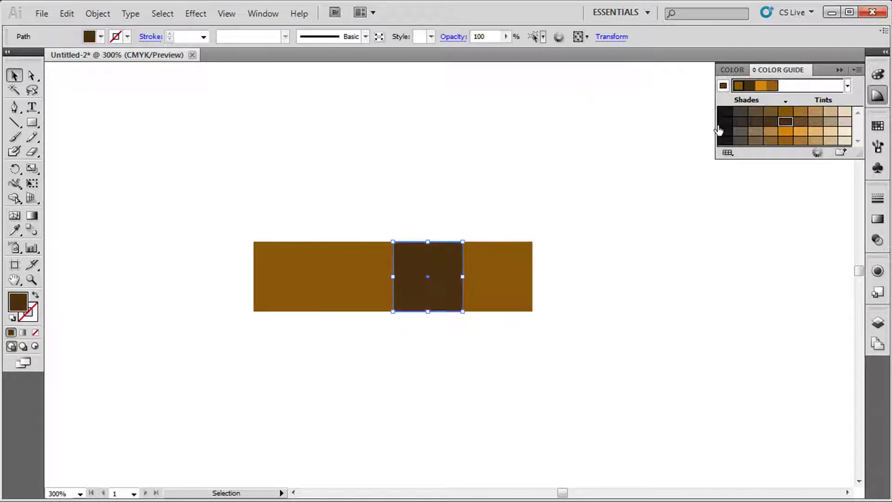
left_click(364, 292)
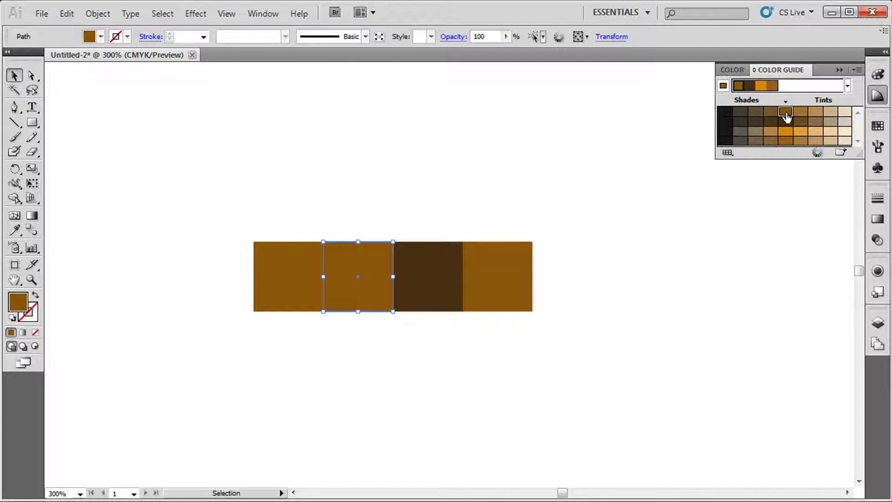
left_click(281, 285)
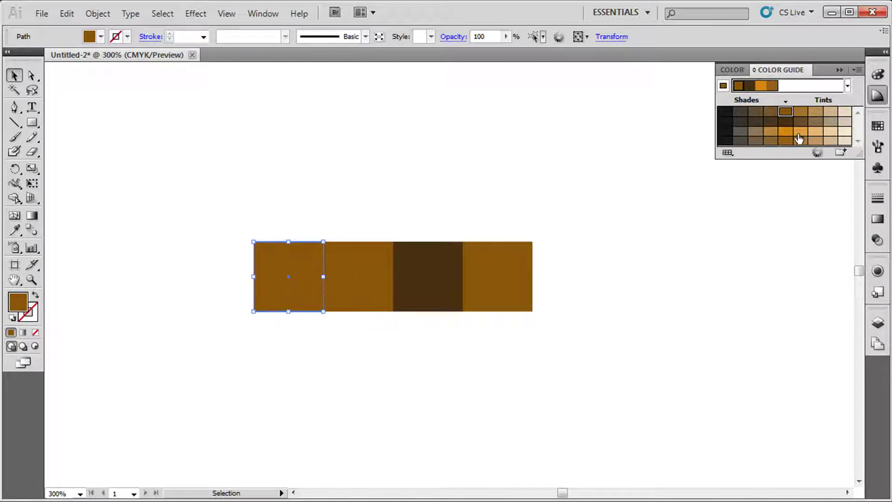
left_click(372, 297)
left_click(785, 131)
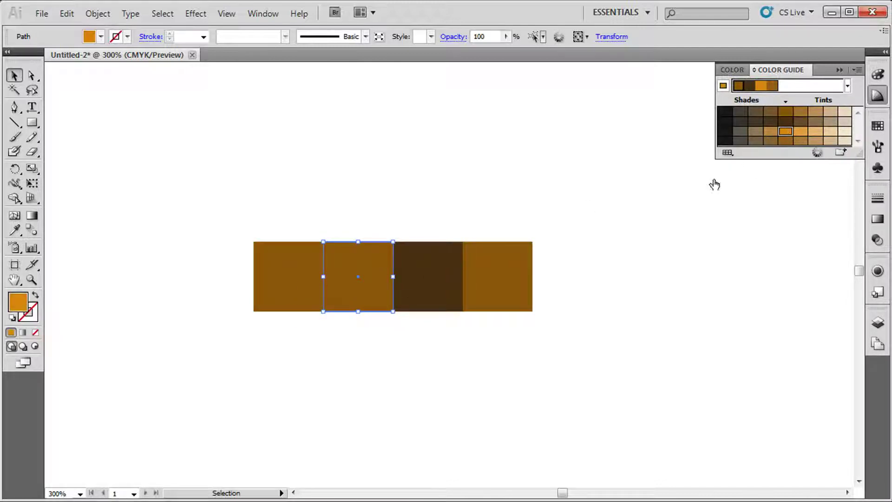
Make the leftmost square pale cream and the rightmost light orange, then deselect
left_click(296, 297)
left_click(819, 132)
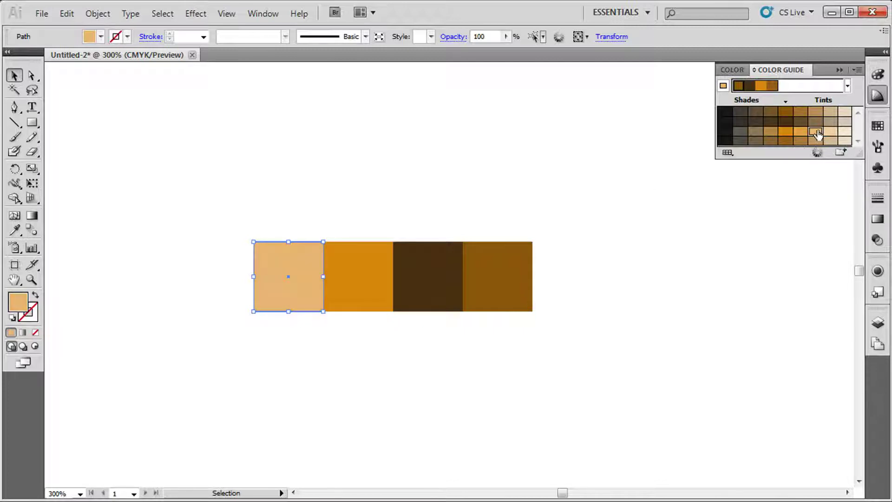
left_click(830, 112)
left_click(512, 289)
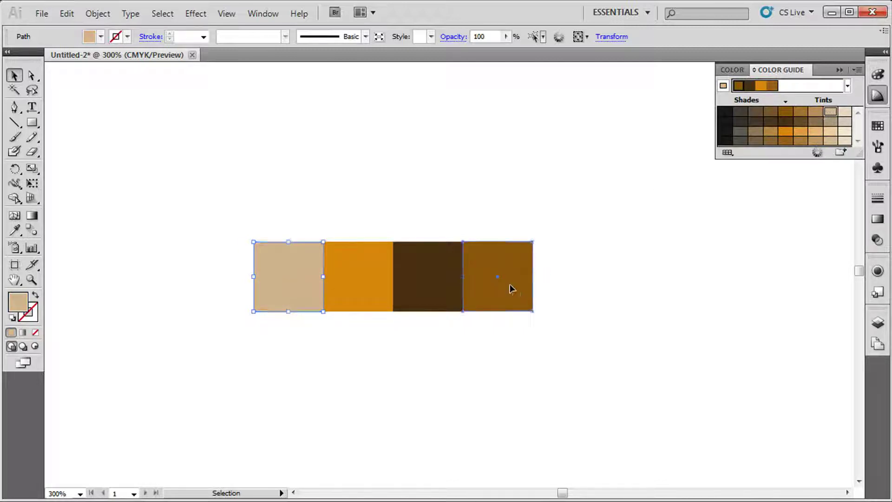
left_click(816, 132)
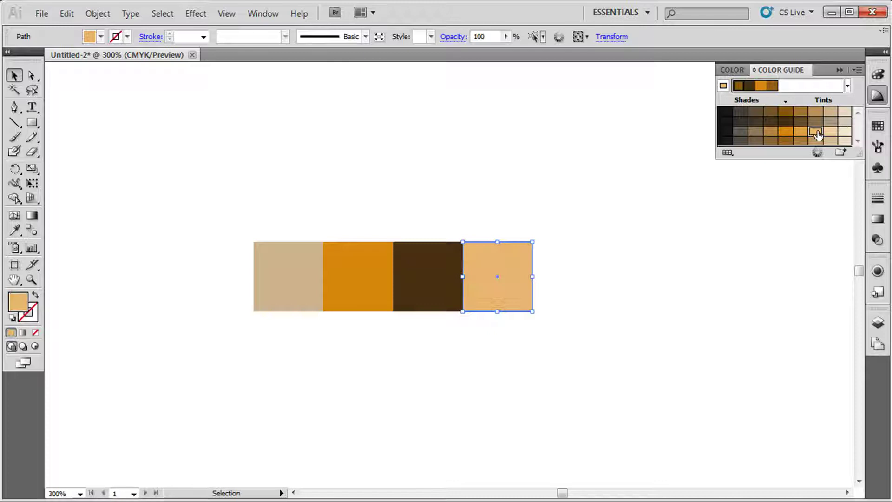
left_click(309, 277)
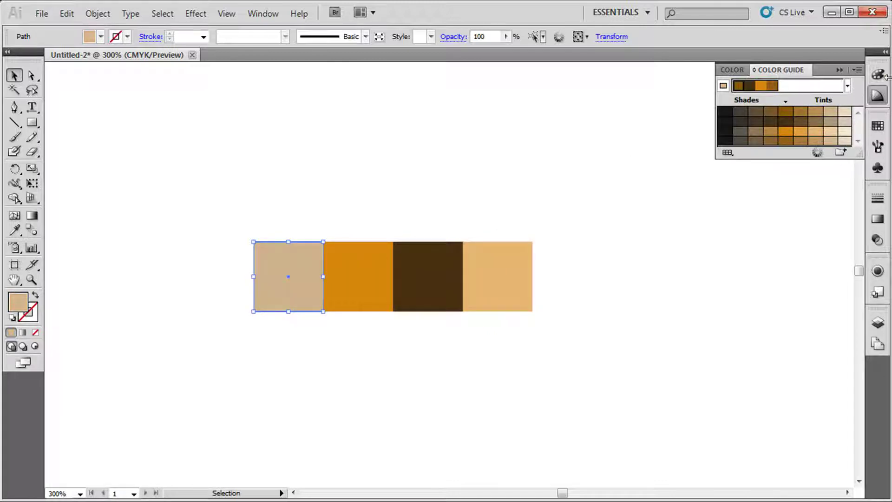
left_click(842, 112)
left_click(673, 343)
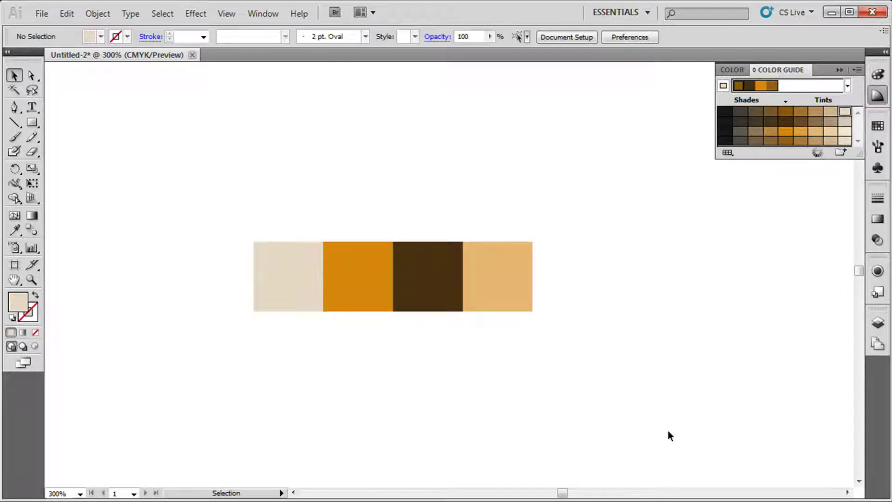
Save the four squares as a new art brush, Art Brush 1, with upward direction
left_click_drag(679, 408, 179, 223)
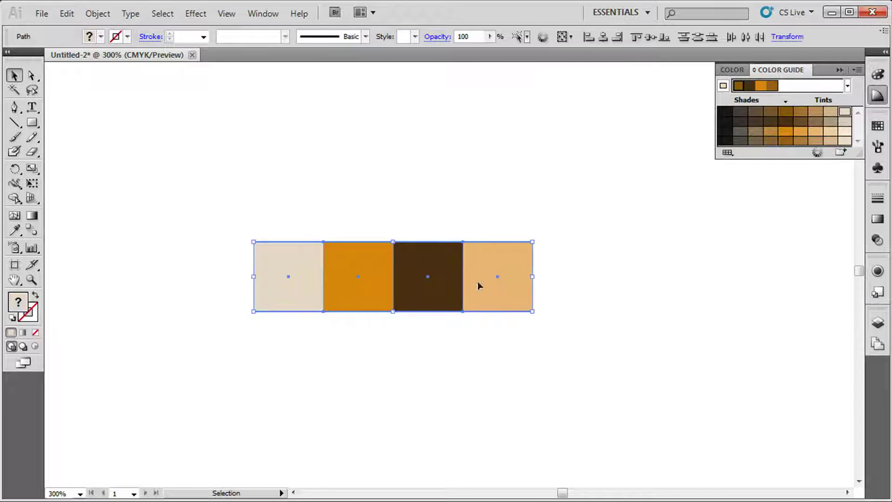
left_click(879, 151)
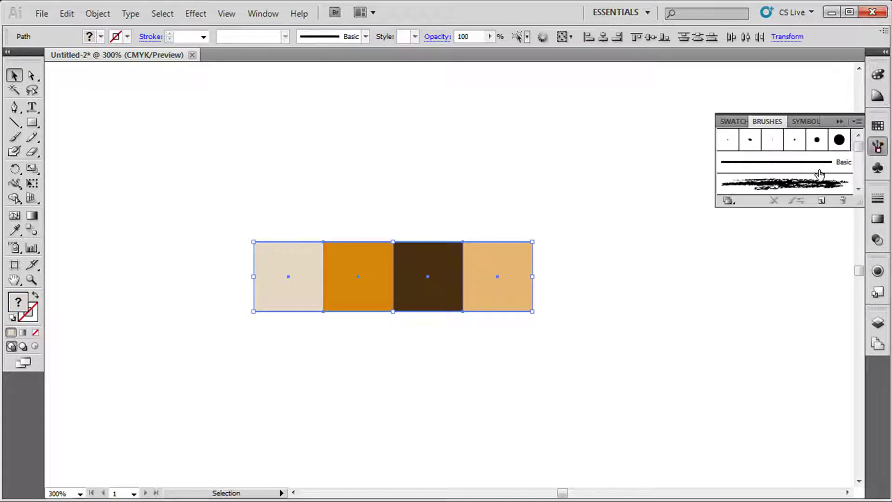
left_click(822, 201)
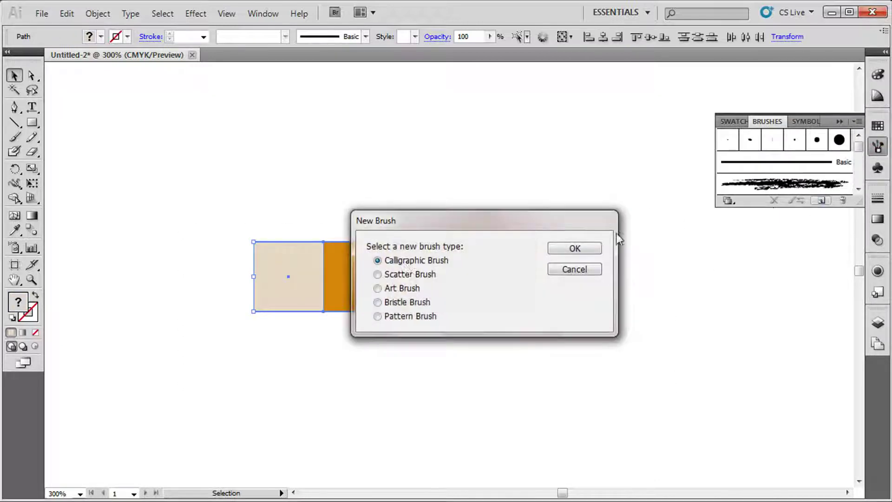
left_click(391, 290)
left_click(569, 251)
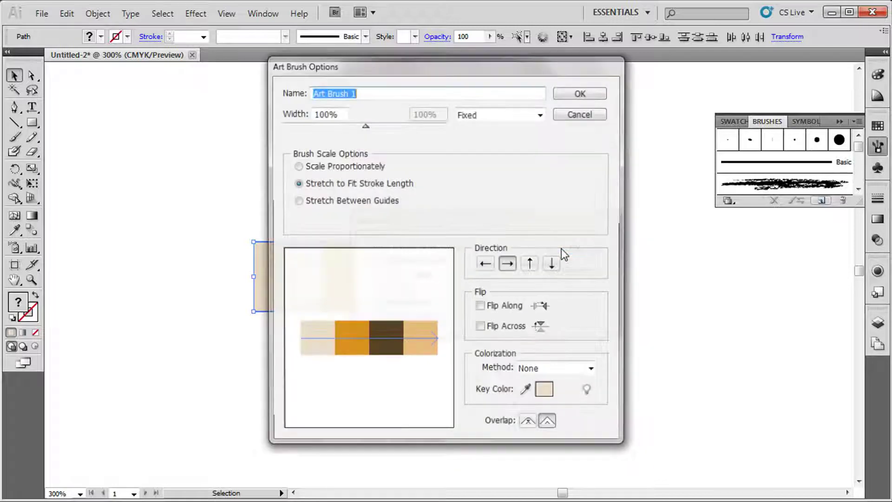
left_click(531, 265)
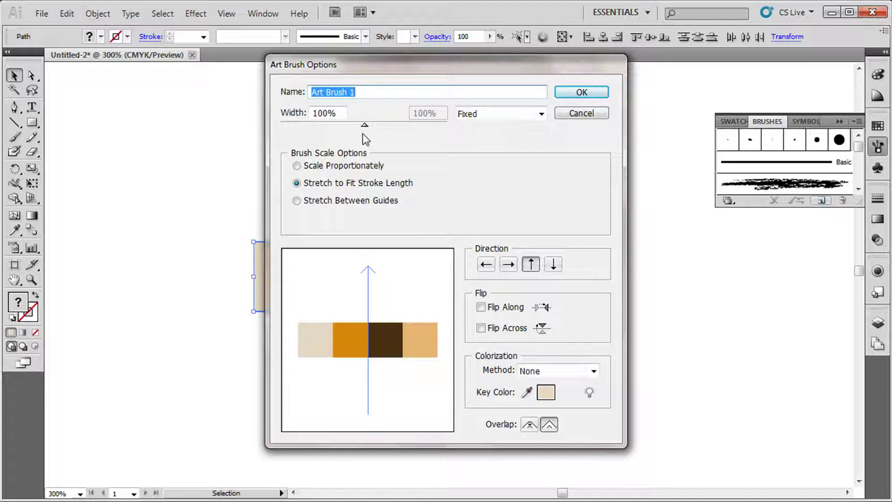
double_click(335, 114)
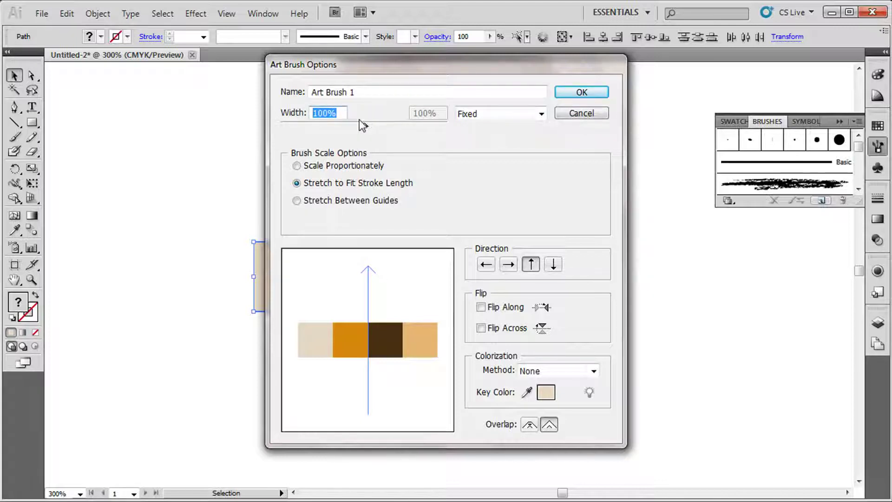
left_click(590, 93)
Delete the squares from the artboard and zoom out to 50%
key("Delete")
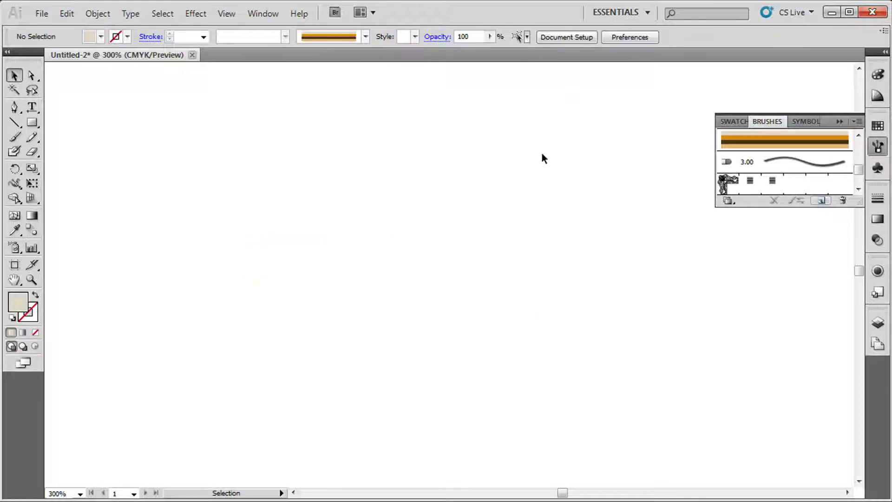
key("ctrl+1")
key("ctrl+minus")
key("ctrl+minus")
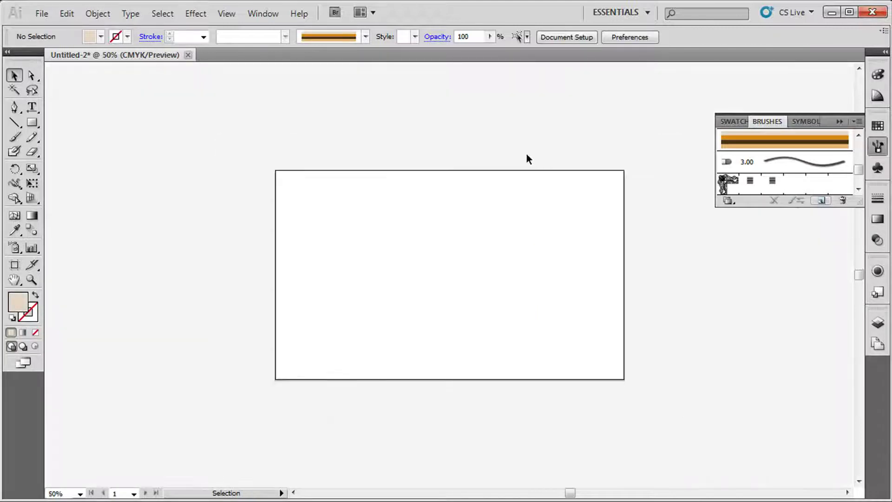
Draw a horizontal line across the artboard with the Pen tool and apply Art Brush 1
left_click(15, 107)
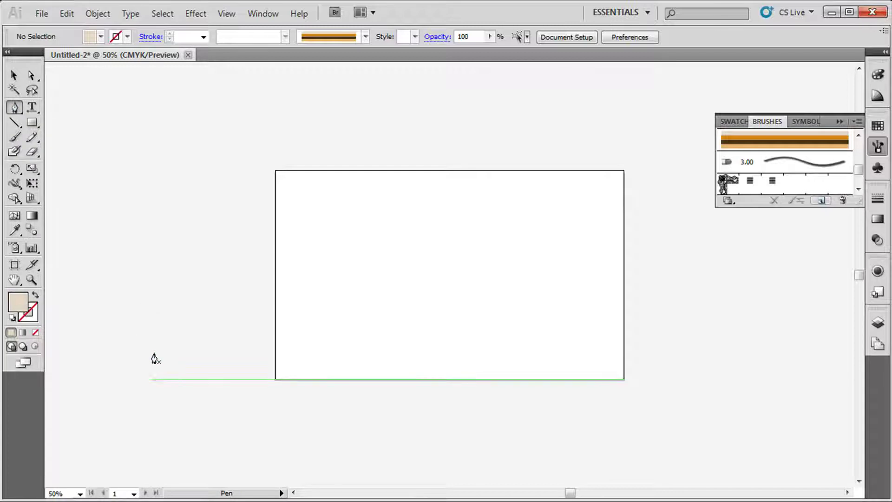
left_click(140, 329)
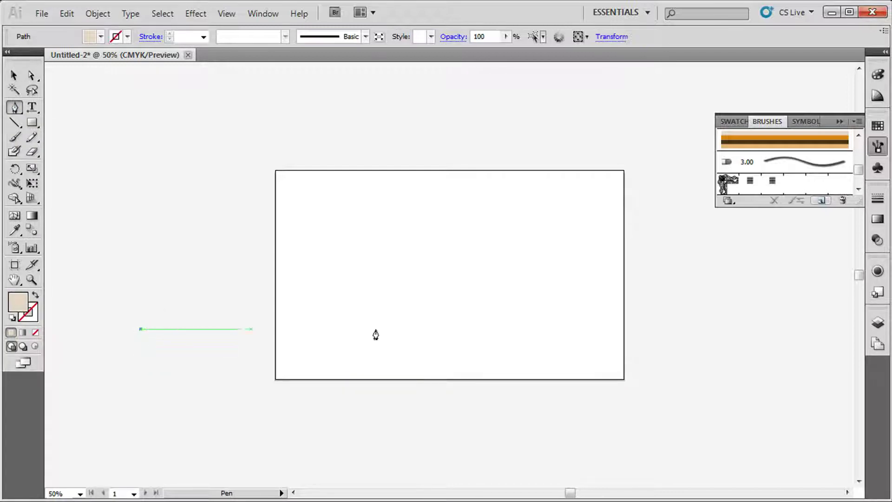
left_click(707, 330)
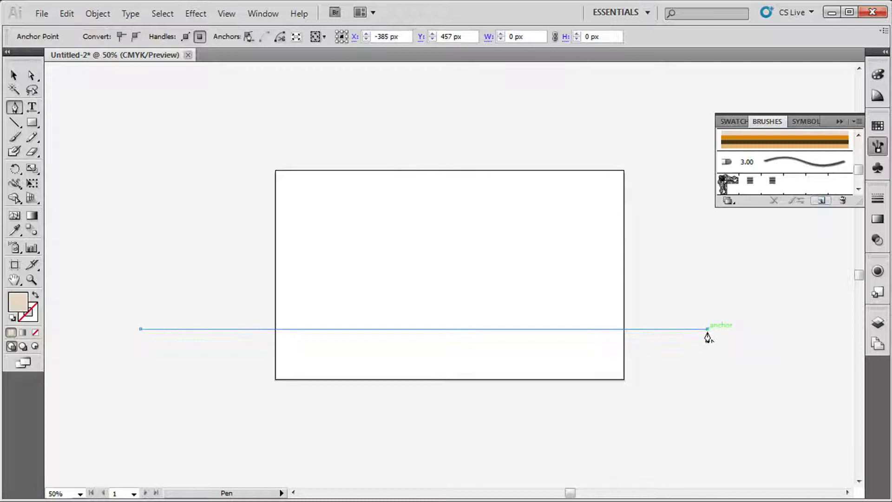
left_click(800, 147)
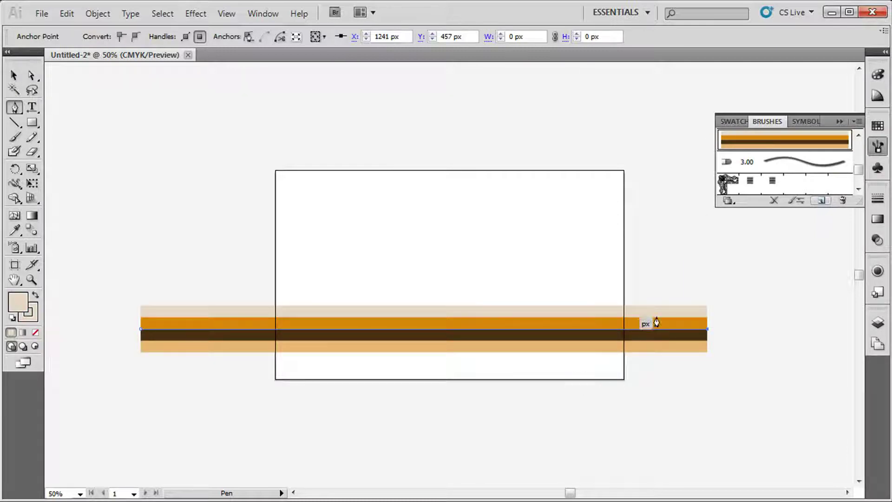
Set Art Brush 1's width to 50% and apply it to existing strokes
double_click(765, 147)
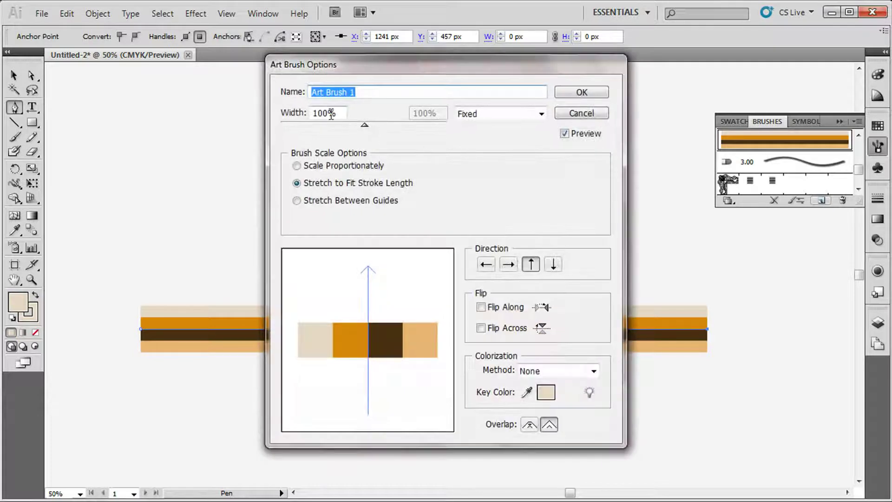
left_click_drag(341, 113, 274, 115)
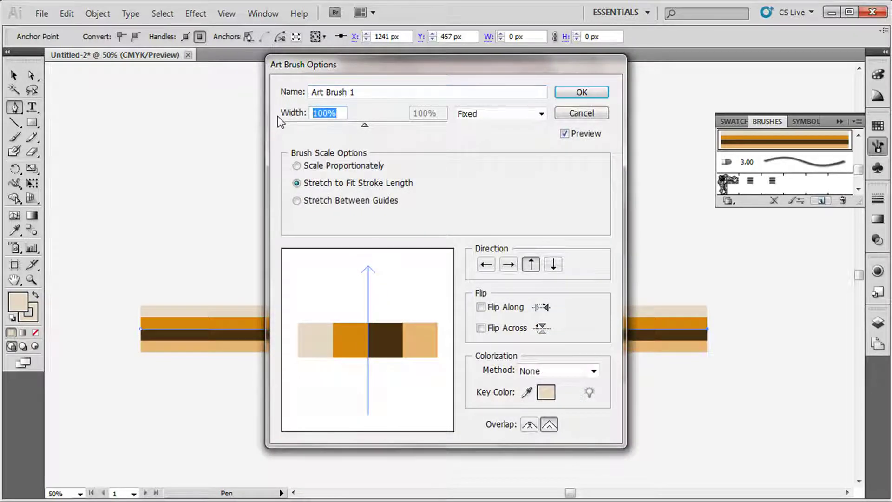
type("25")
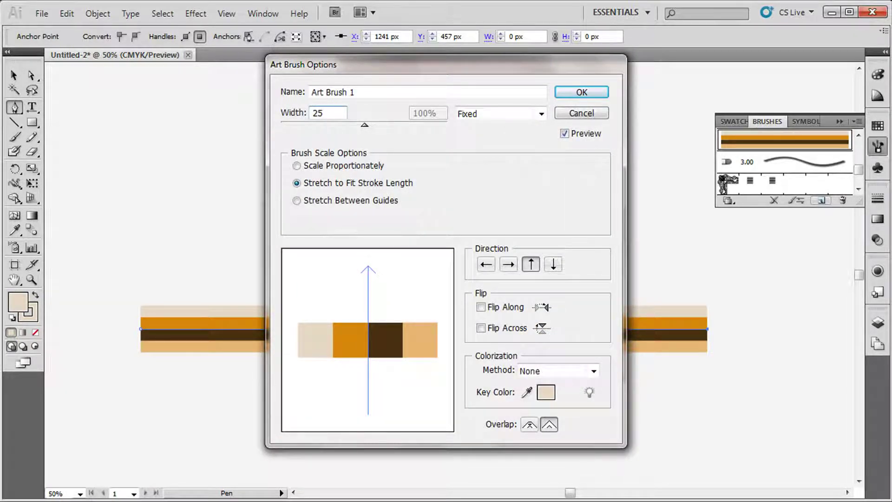
key("Tab")
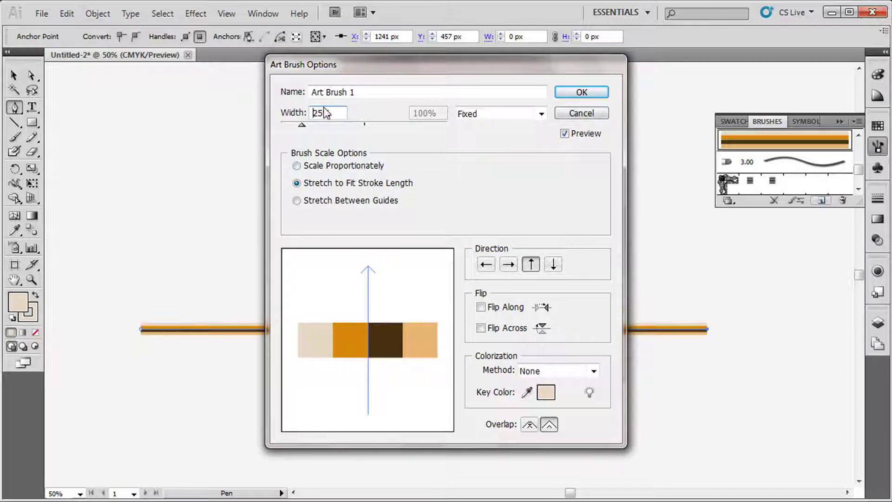
left_click_drag(334, 115, 183, 125)
type("50")
key("Return")
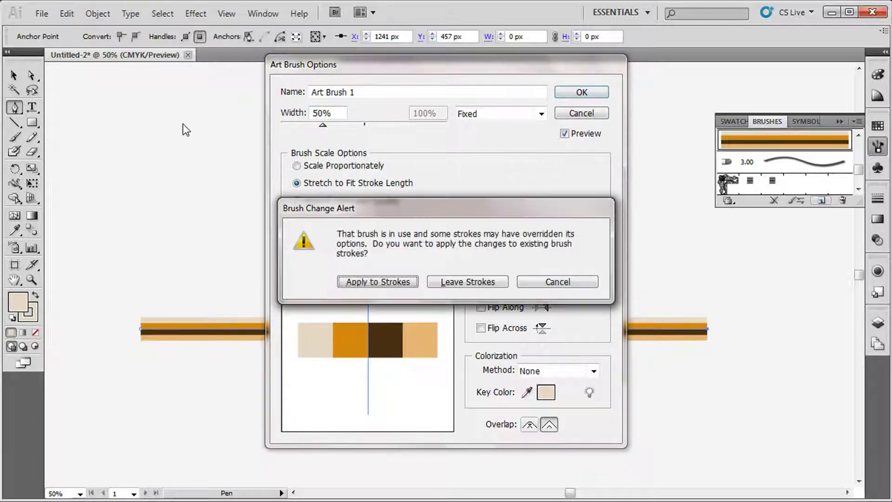
left_click(402, 281)
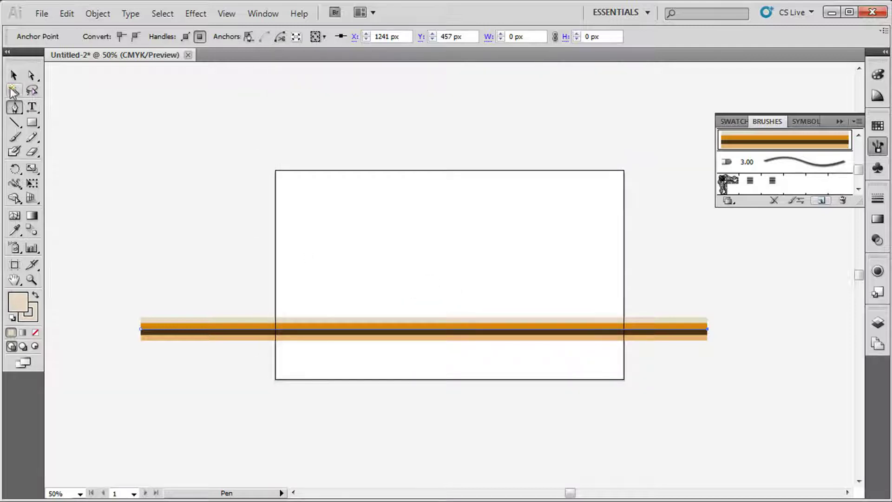
Copy the striped line for use in Photoshop
key("v")
left_click(405, 324)
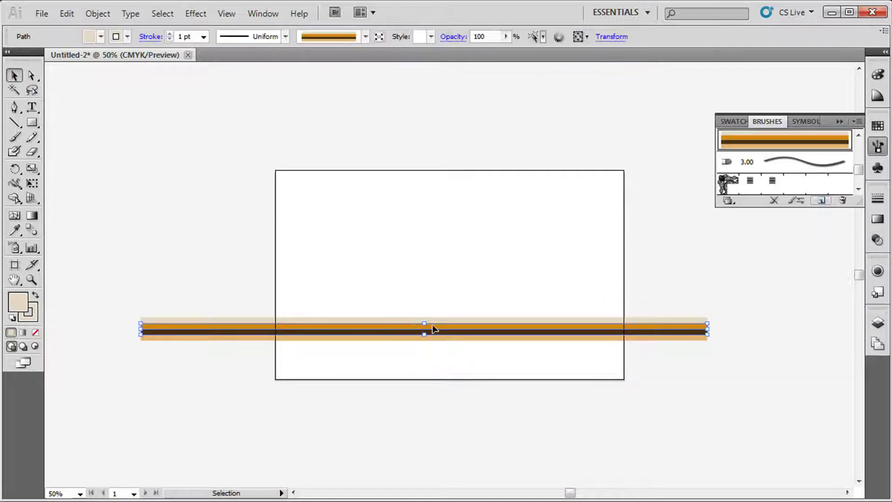
key("a")
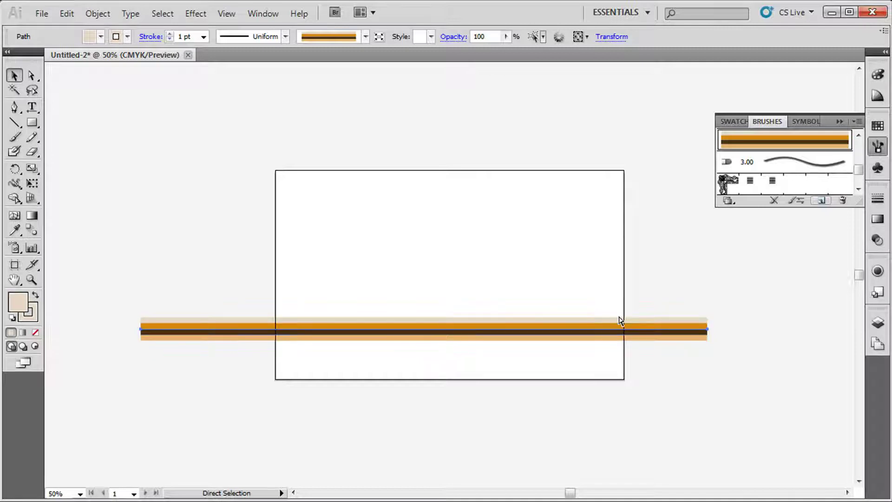
left_click(63, 16)
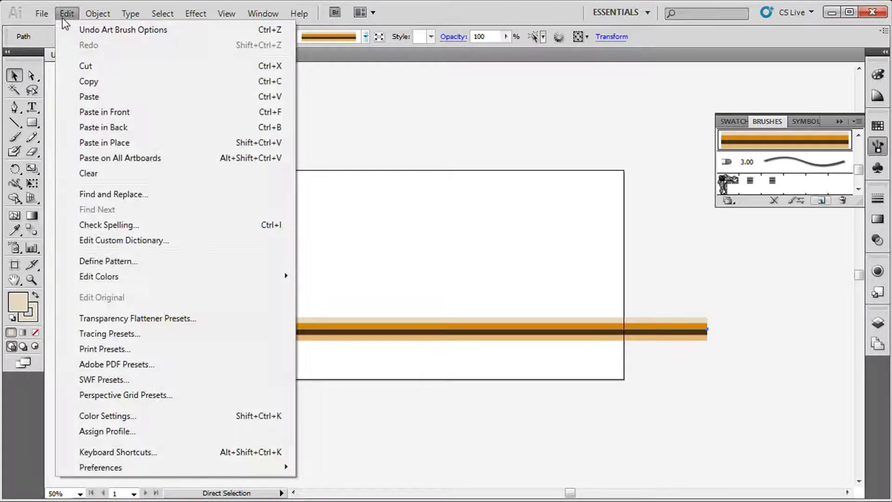
left_click(553, 340)
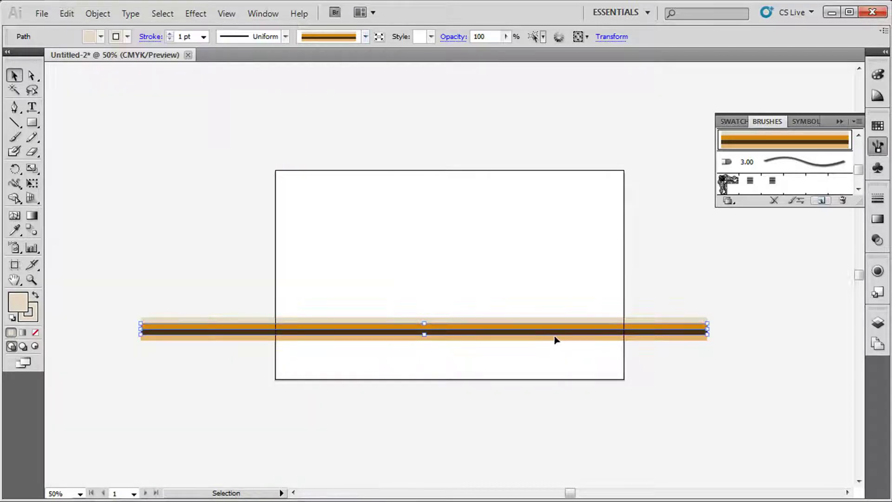
key("ctrl")
key("ctrl")
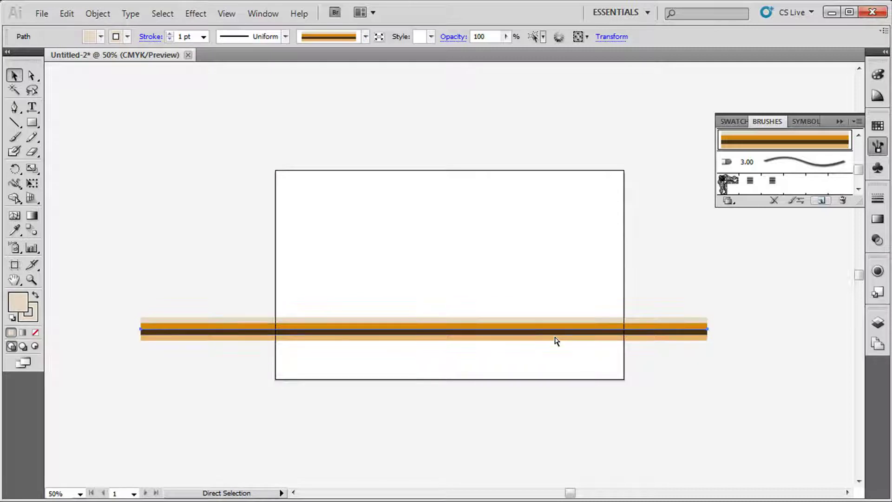
key("alt+Tab")
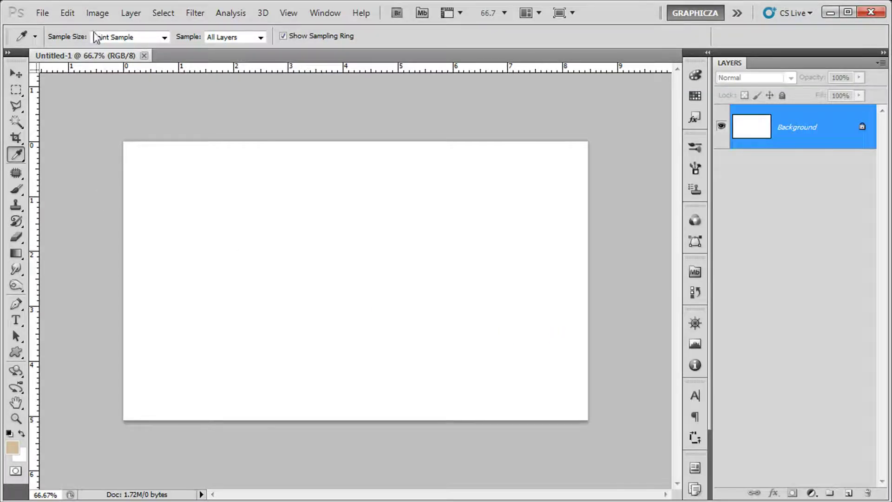
Paste the striped line into Photoshop as pixels on Layer 1 and commit the placement
left_click(72, 14)
left_click(416, 268)
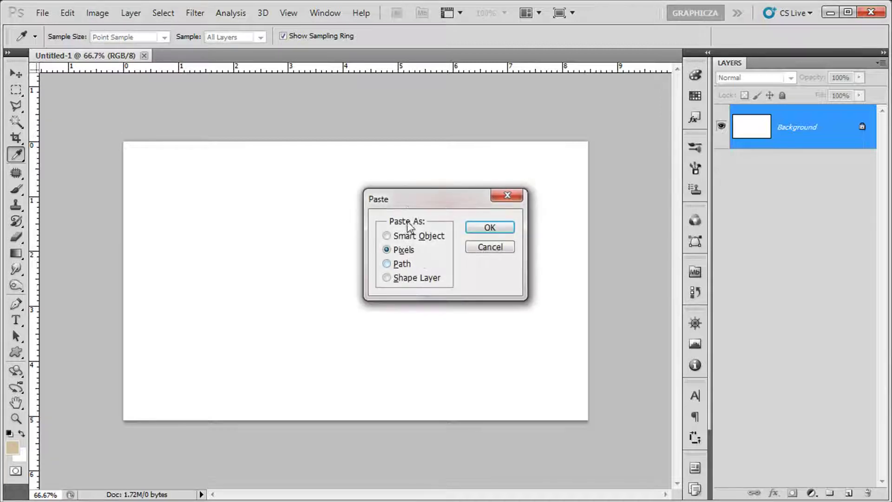
left_click(488, 228)
key("i")
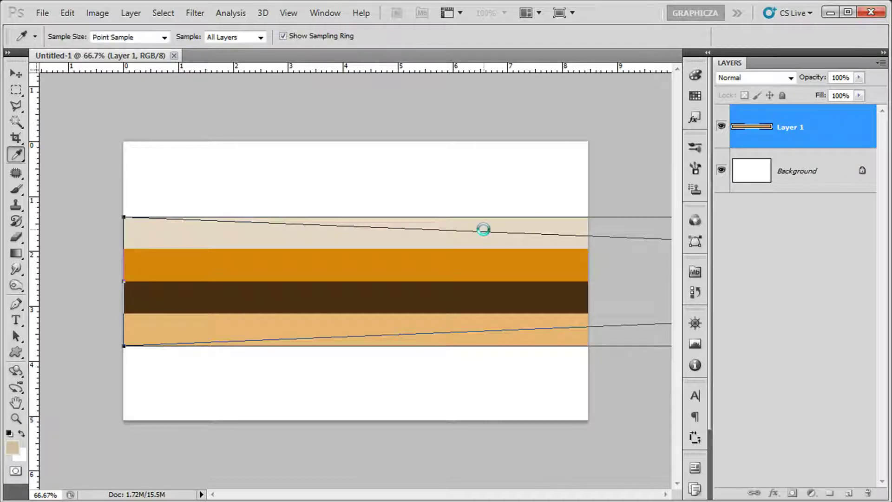
key("alt+Tab")
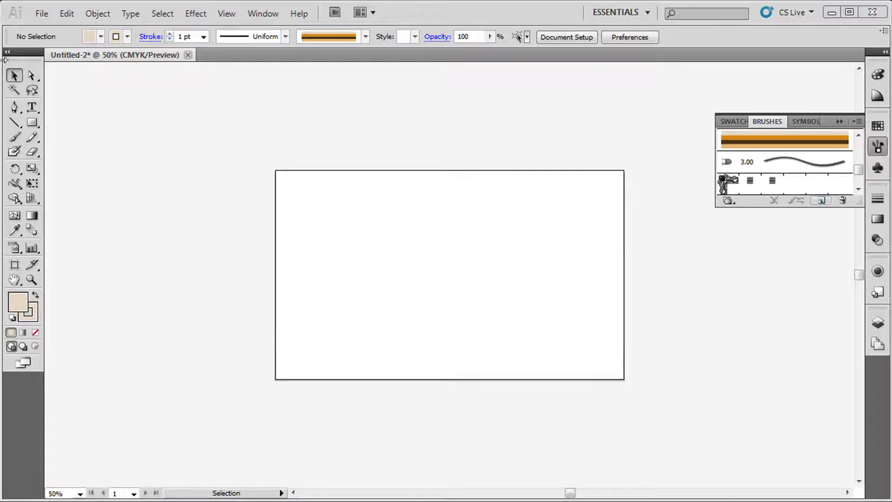
Draw a four-point U-shaped pen path whose left arm rises above the artboard
left_click(354, 153)
key("p")
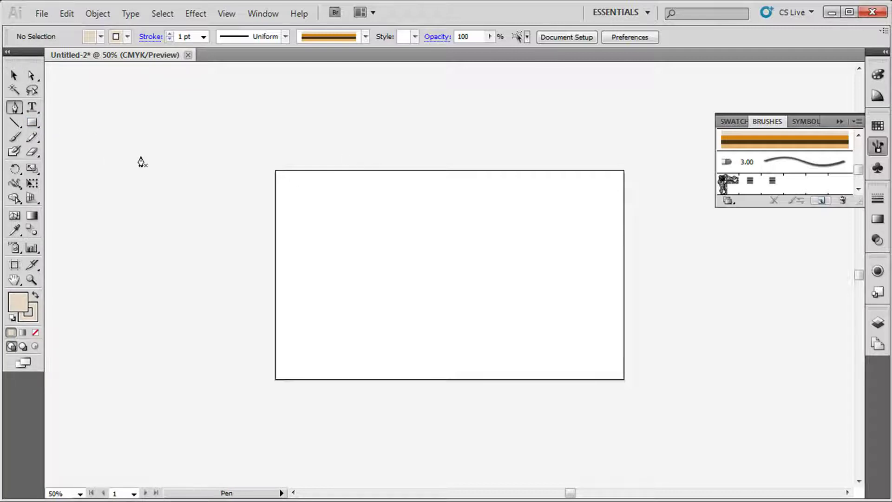
left_click(346, 144)
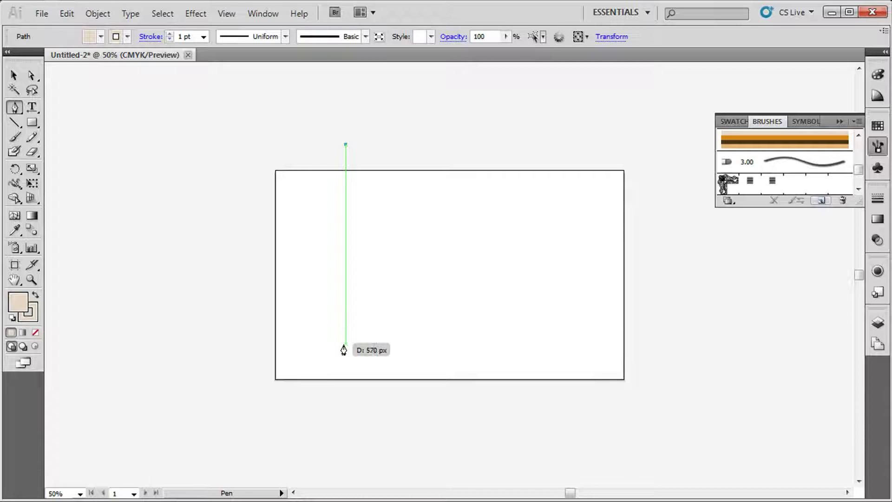
left_click(345, 344)
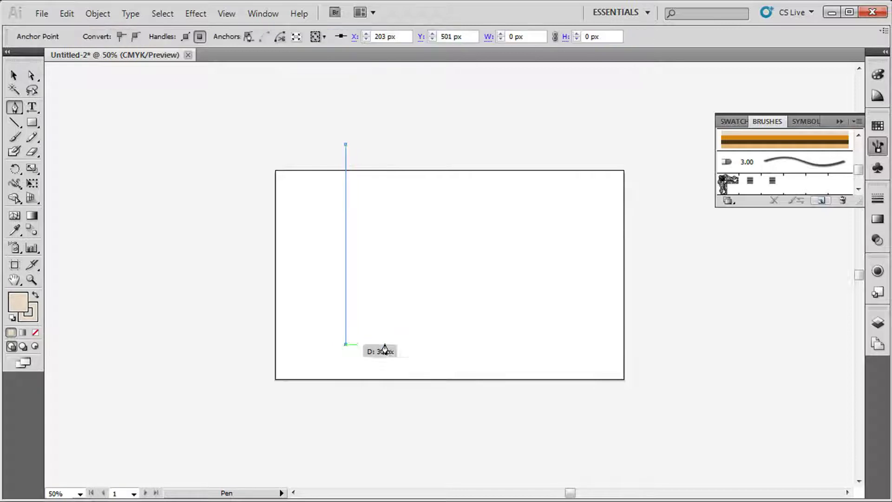
left_click(489, 344)
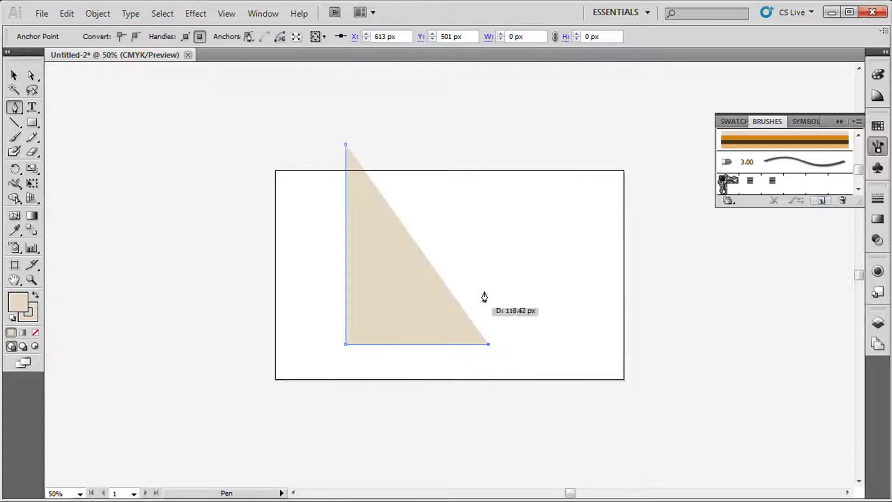
left_click(489, 198)
Set the U path's fill and stroke to None
left_click(22, 306)
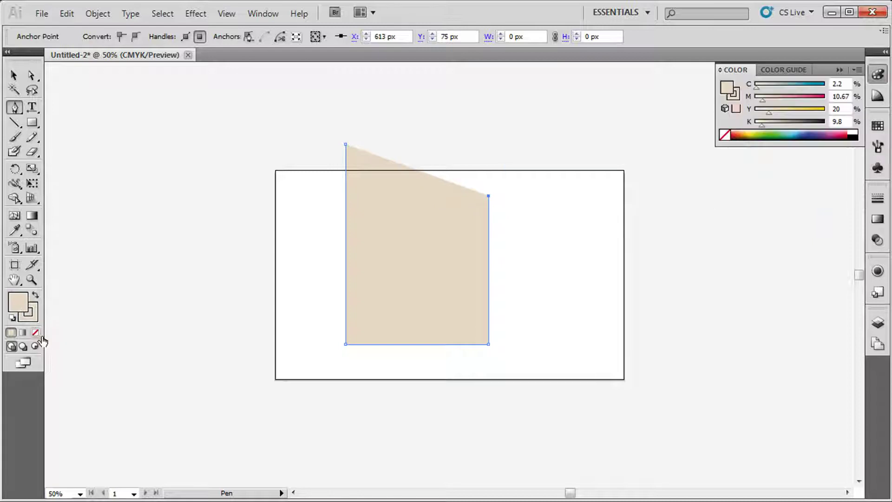
left_click(35, 332)
left_click(35, 318)
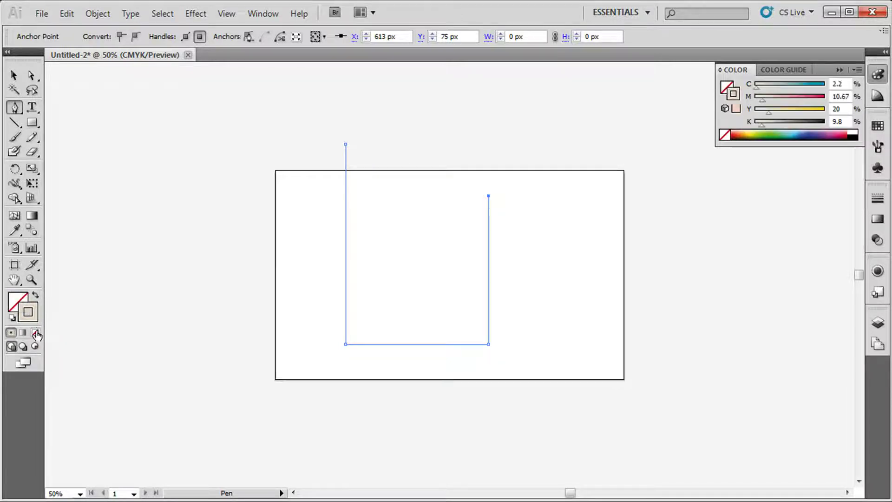
left_click(35, 333)
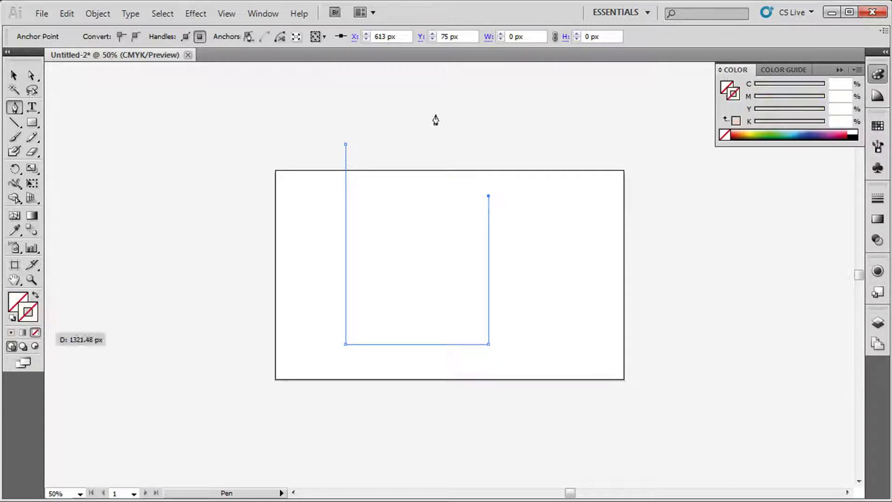
left_click(880, 151)
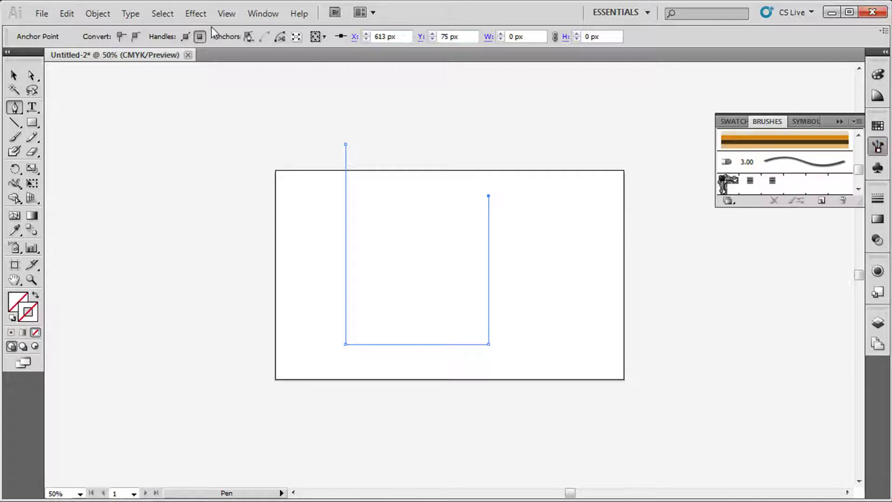
left_click(192, 15)
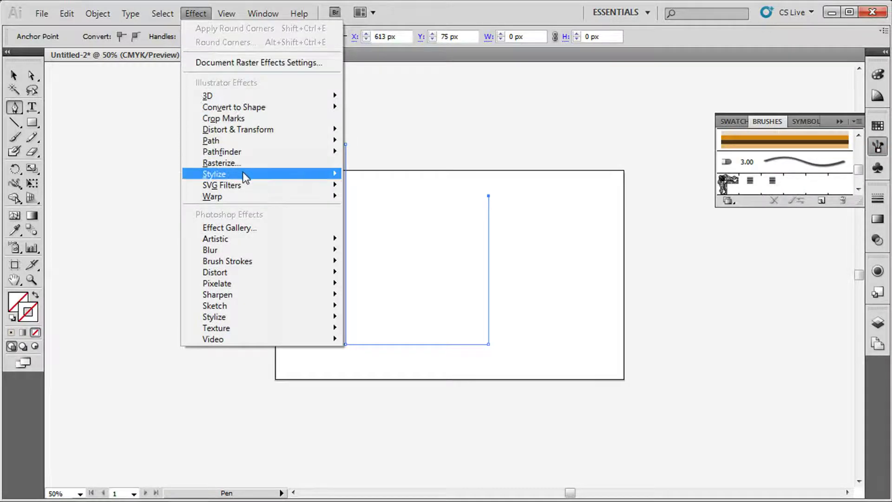
Apply Round Corners at 50 px to the U path
mouse_move(244, 178)
left_click(404, 237)
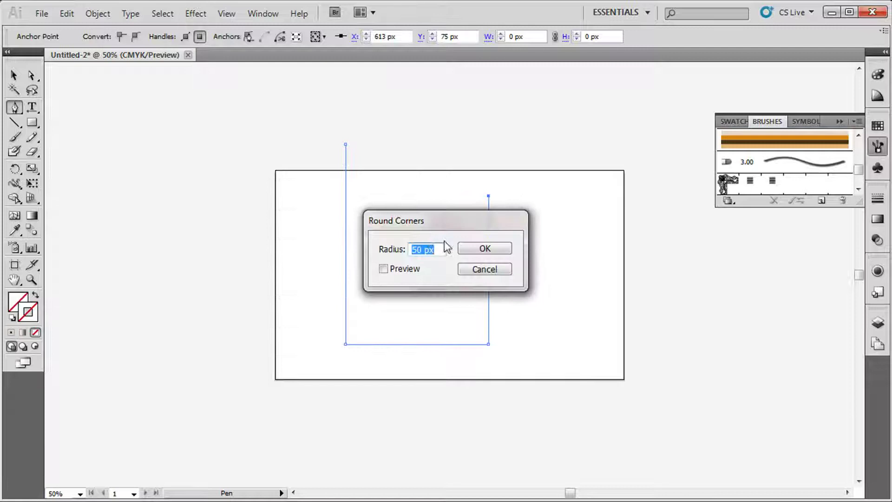
left_click(399, 270)
left_click(501, 246)
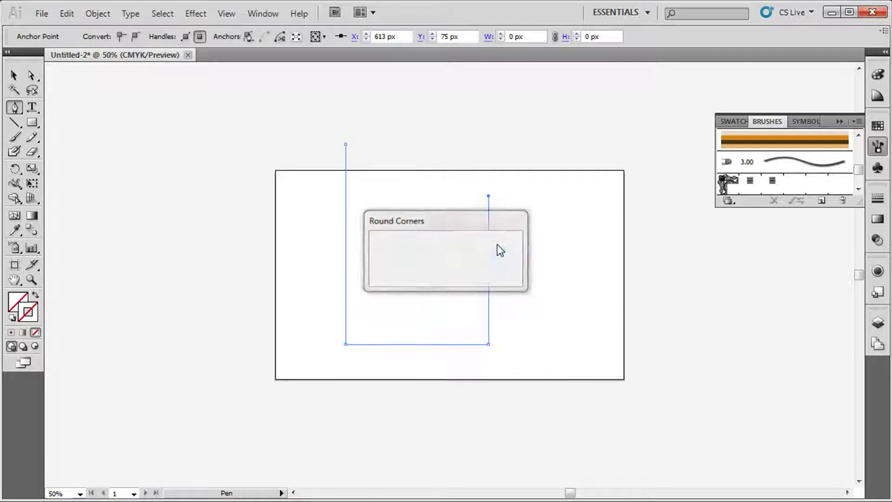
Paint the U path with Art Brush 1 and paste it into the Photoshop document
double_click(753, 148)
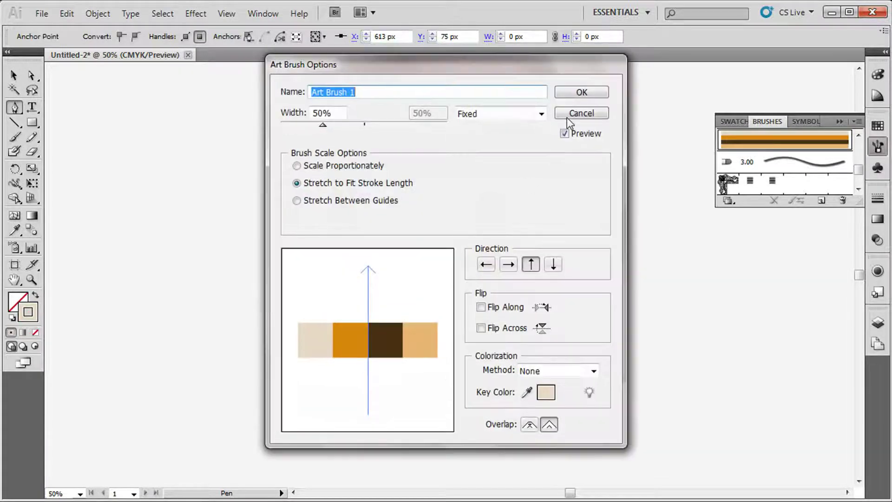
left_click(585, 112)
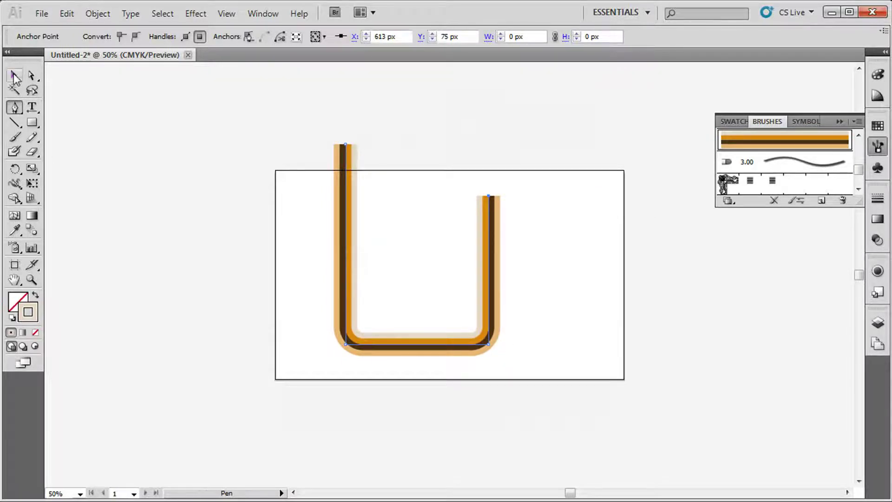
left_click(14, 76)
key("alt+Tab")
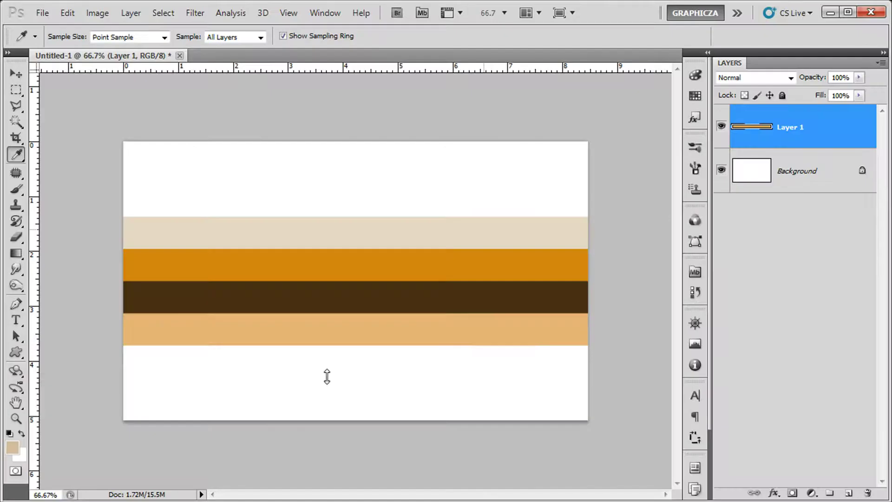
key("ctrl+v")
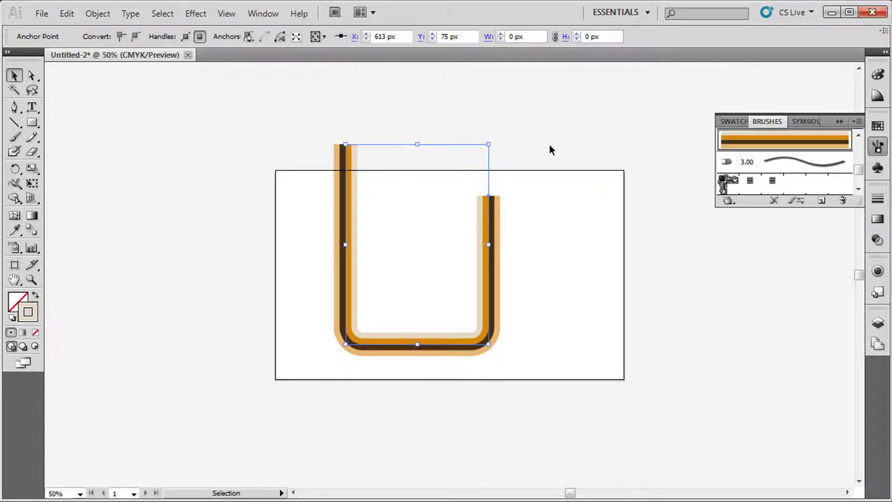
Replace the striped U path with a narrower pen-drawn open U, 200 px base, arms above the artboard
key("Delete")
key("Delete")
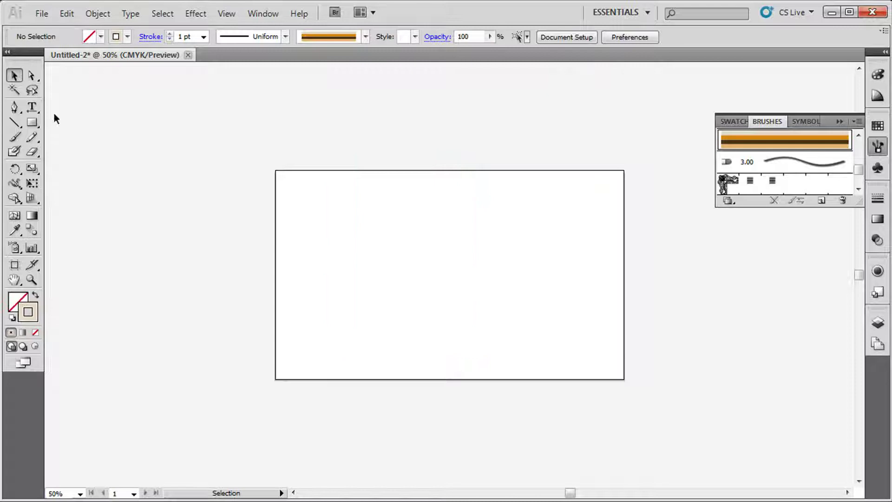
key("p")
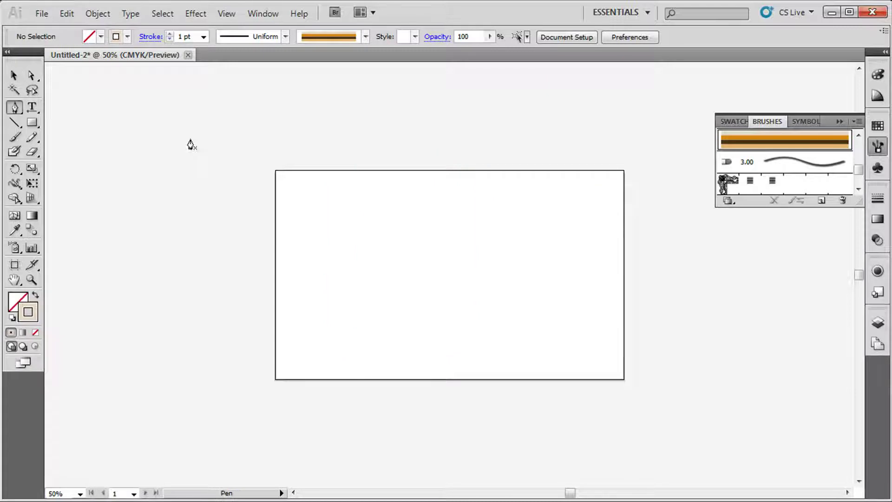
left_click(358, 107)
left_click(358, 345)
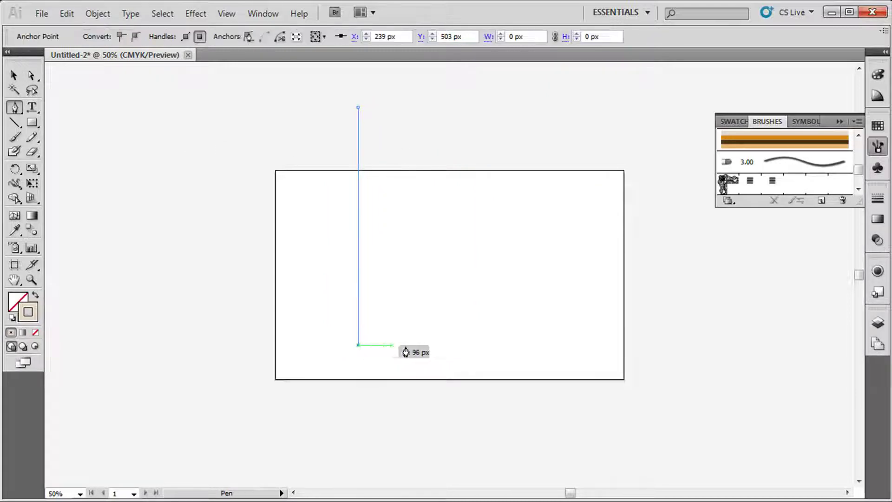
left_click(430, 344)
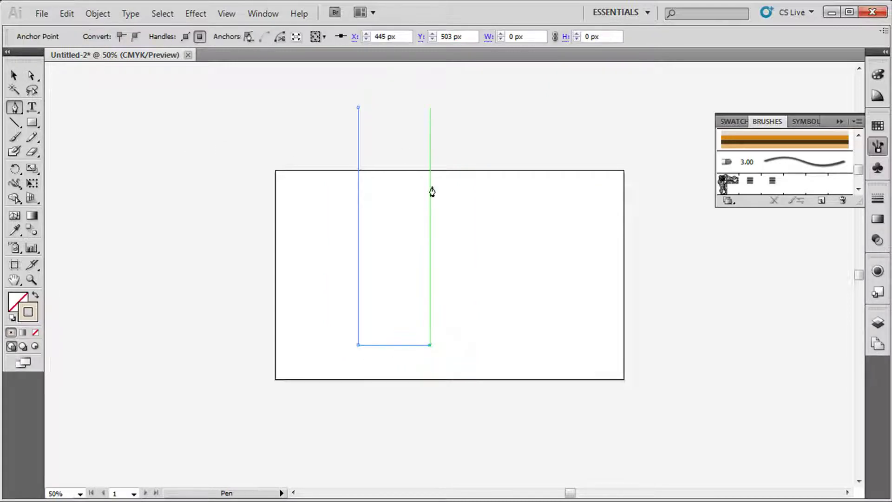
left_click(430, 108)
Round the narrow U path's corners with Stylize > Round Corners and apply the orange-striped art brush
left_click(162, 13)
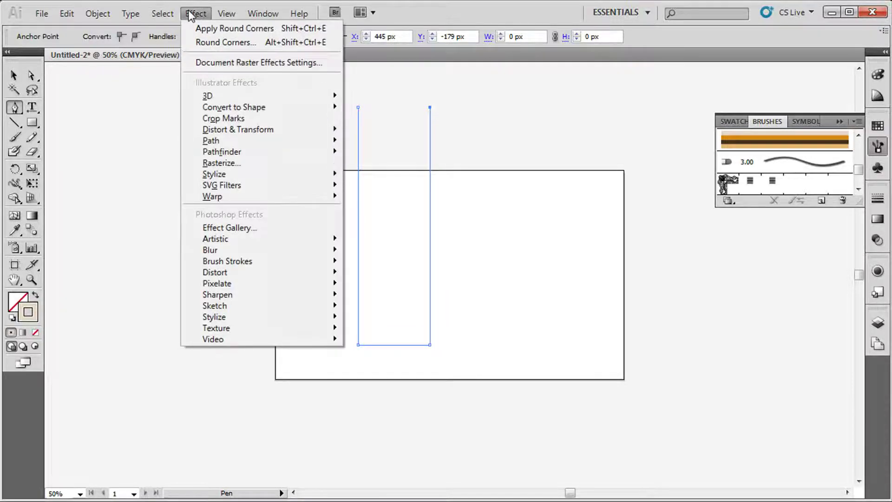
mouse_move(249, 175)
left_click(370, 238)
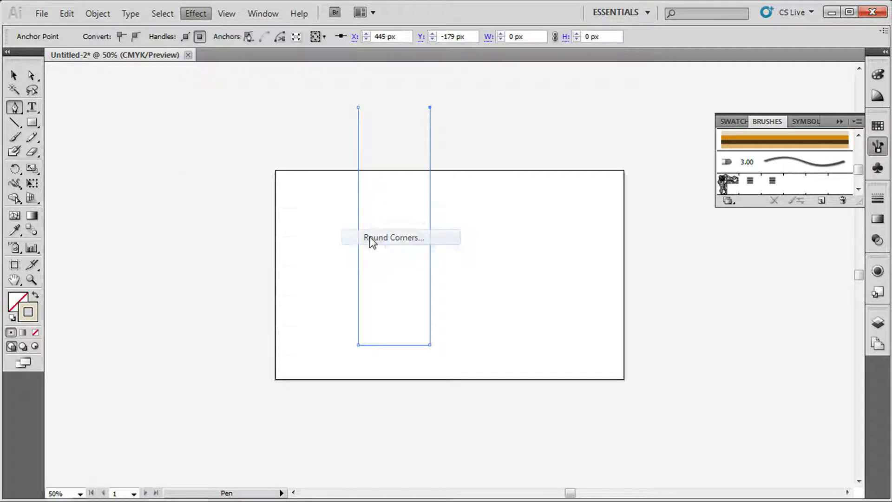
key("Escape")
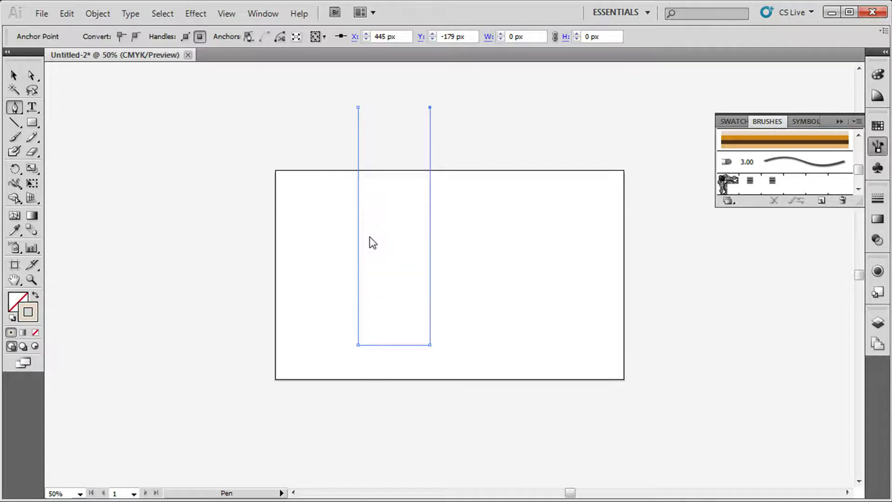
left_click(759, 148)
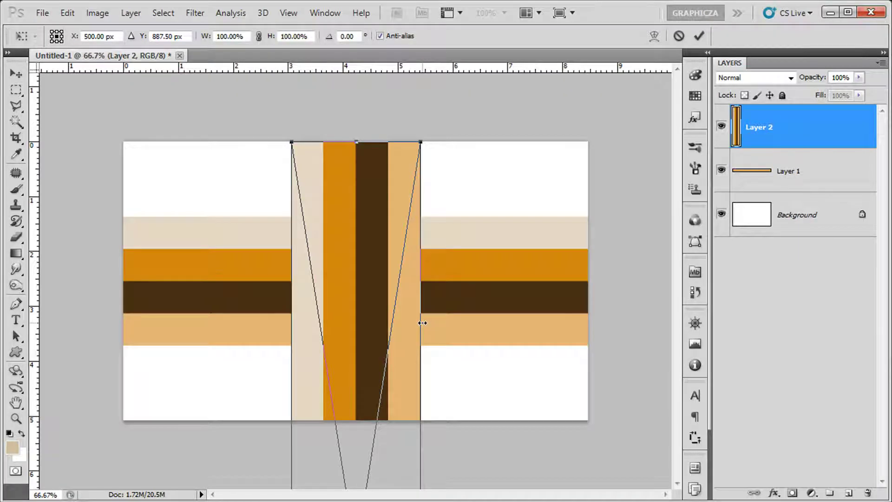
Commit the vertical stripes and paste another copy as pixels onto a new Layer 3
key("Return")
key("i")
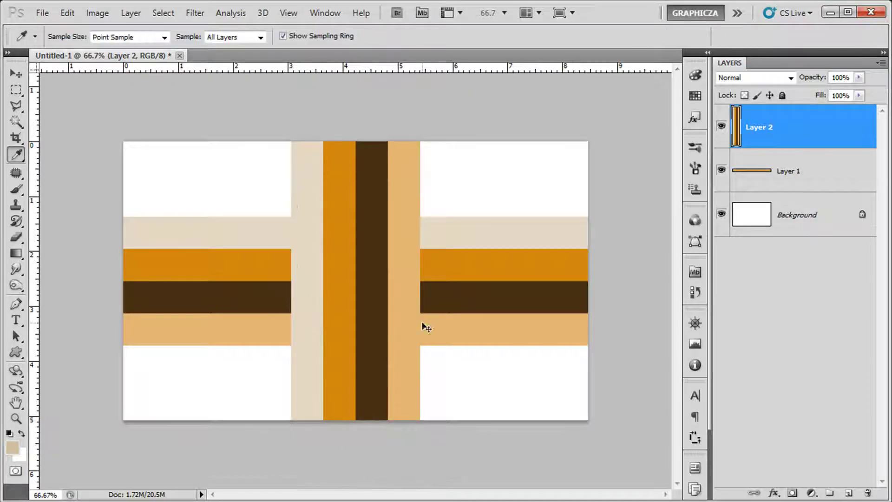
key("ctrl+v")
left_click(484, 228)
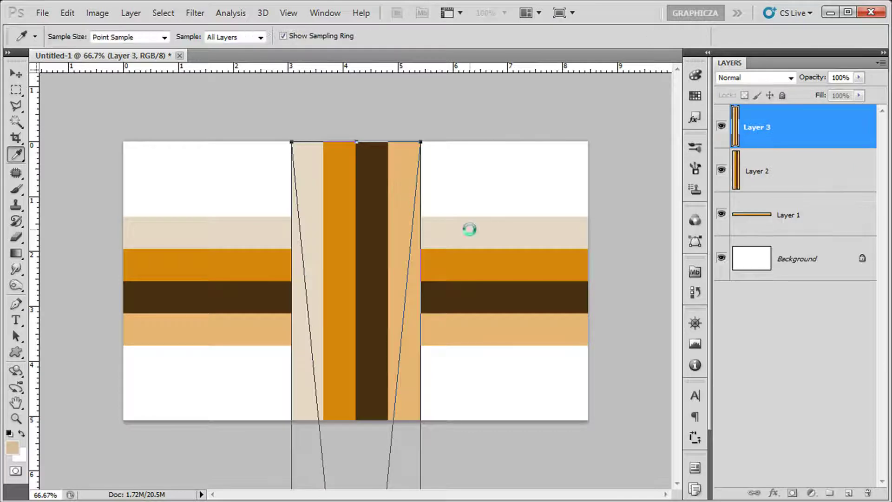
Select Layers 1–3 and scale them together to about 6% in the top-left corner
left_click(828, 219, "shift")
key("ctrl+t")
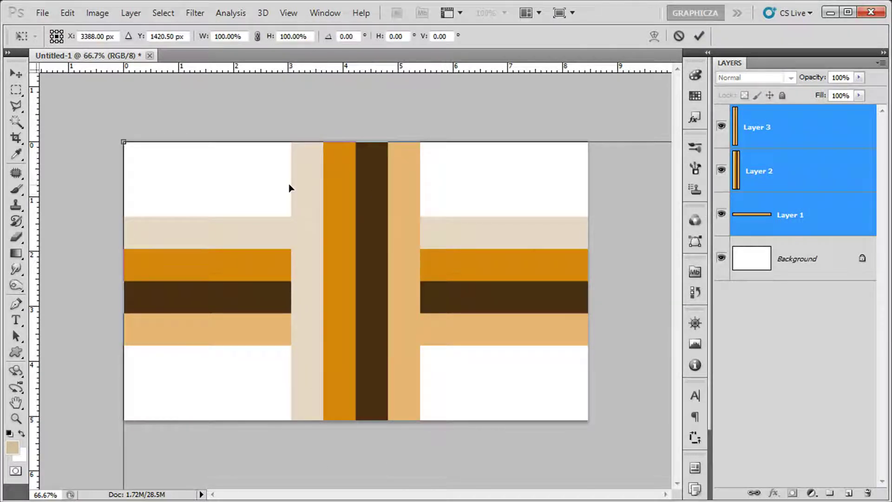
key("ctrl+0")
left_click_drag(662, 405, 380, 306)
Undo the scaling, returning to only the full-width horizontal stripe layer
key("Return")
key("i")
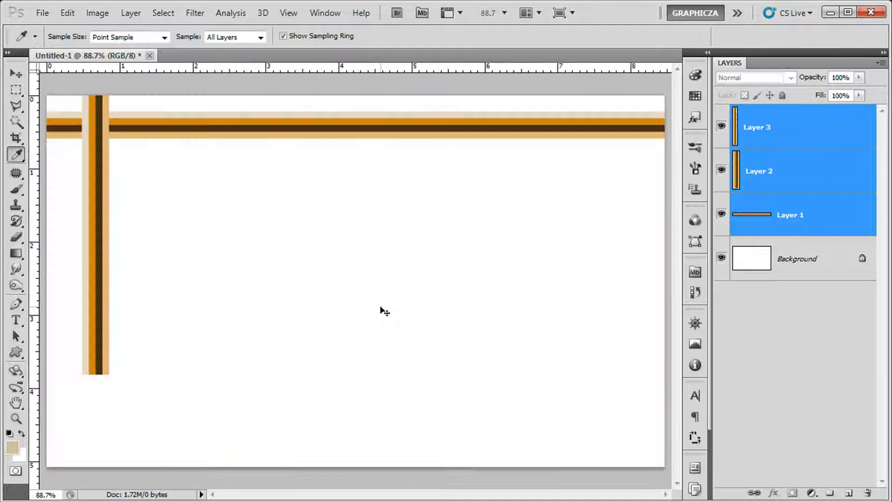
key("ctrl+0")
key("ctrl+alt+z")
key("ctrl+alt+z")
key("ctrl+alt+z")
key("ctrl+alt+z")
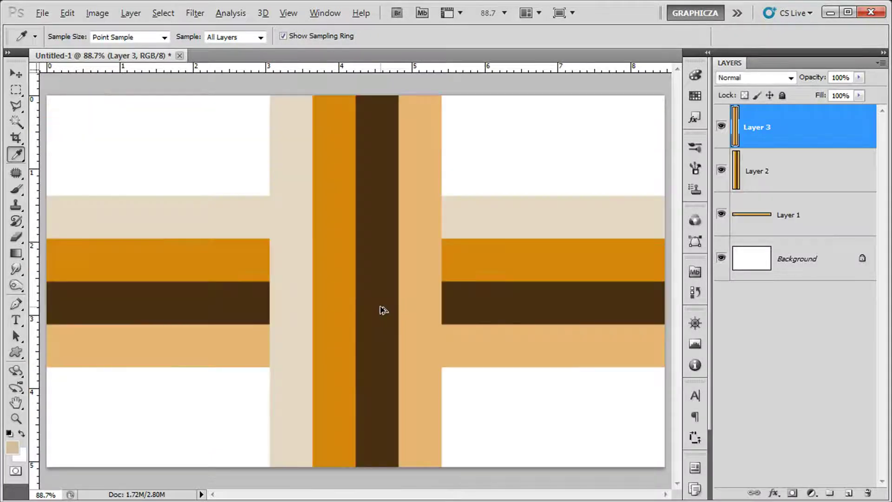
Copy the brushed U path from Illustrator and paste it as pixels into Photoshop as Layer 2
key("alt+Tab")
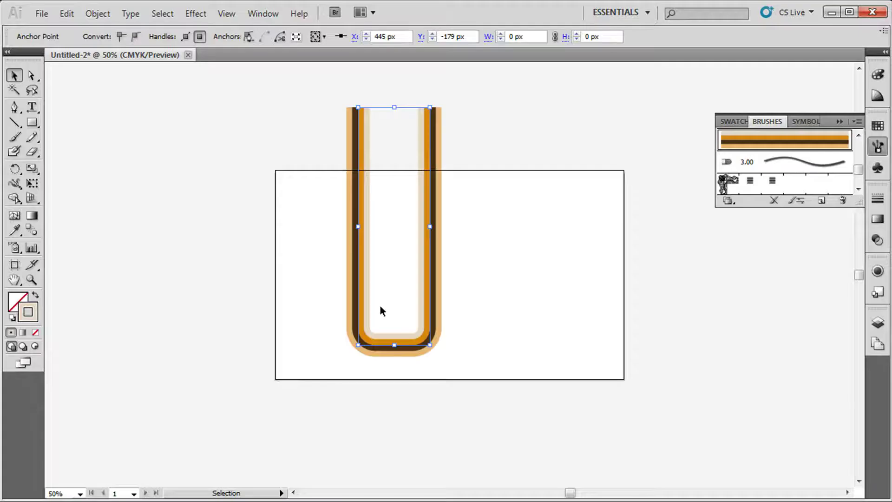
left_click(441, 310)
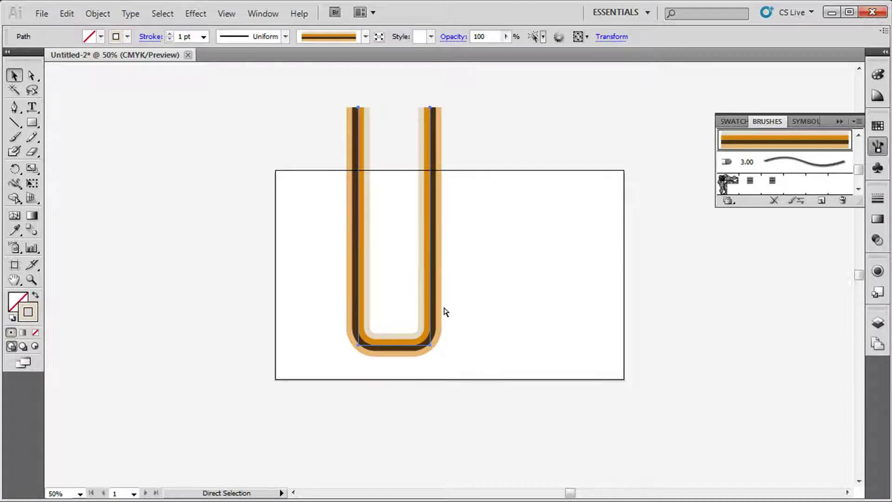
key("alt+Tab")
key("ctrl+v")
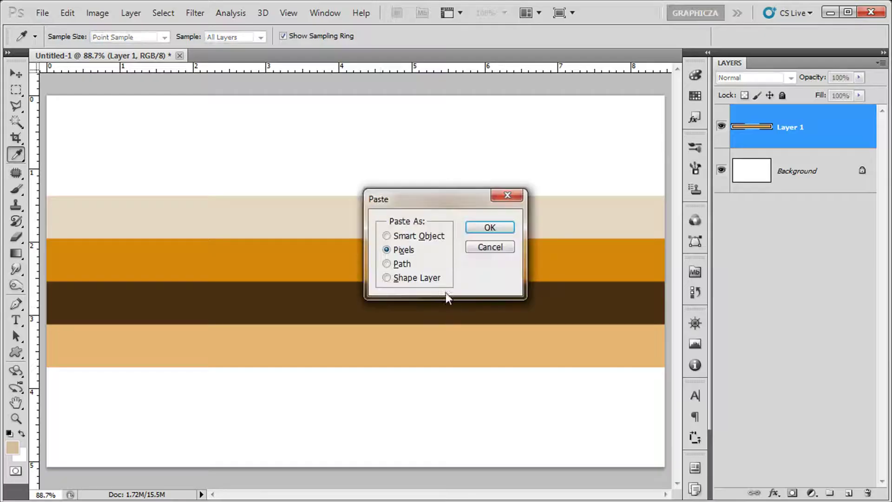
left_click(489, 227)
key("Return")
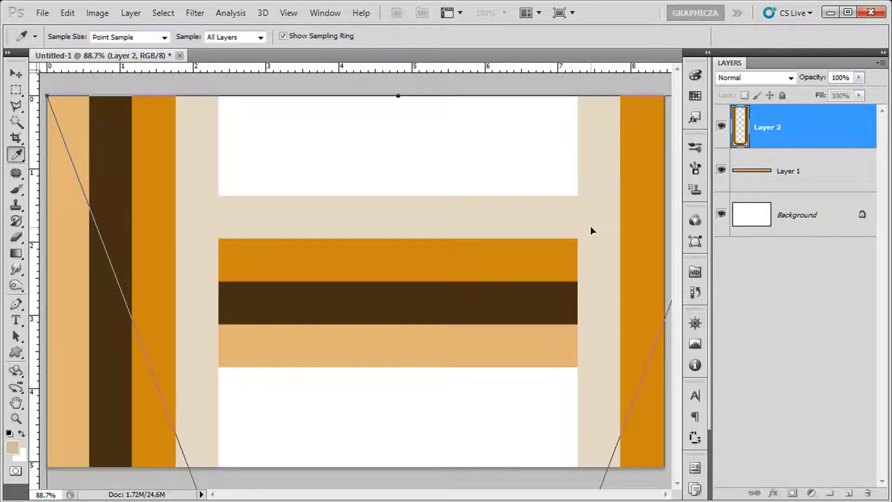
Restore the brushed U path in Illustrator and copy it again
key("alt+Tab")
key("a")
key("ctrl+z")
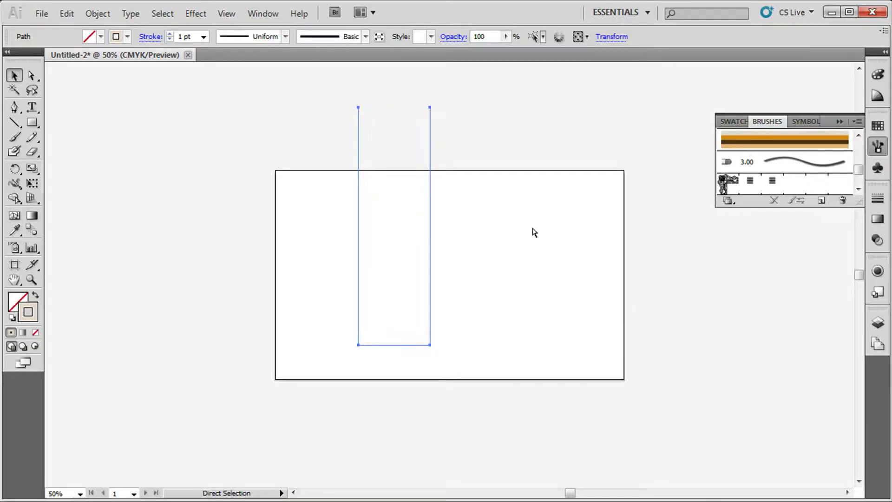
key("ctrl+z")
key("ctrl+z")
key("ctrl+z")
key("ctrl+z")
key("ctrl+z")
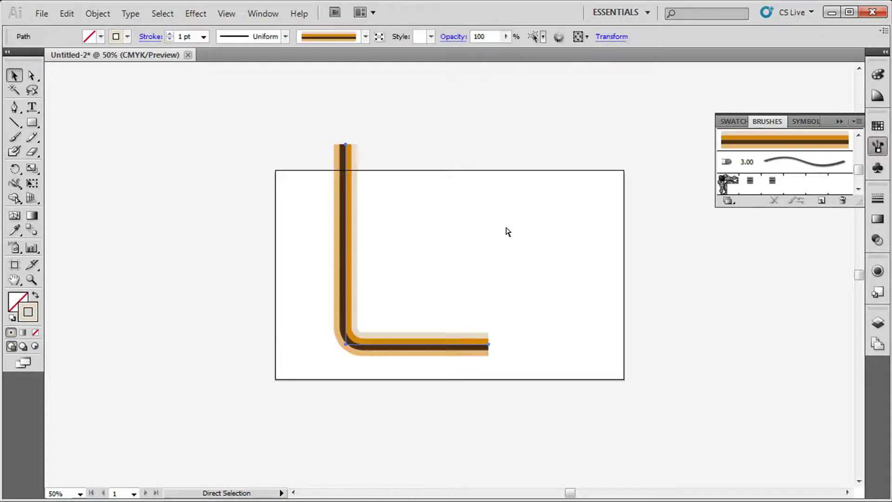
key("ctrl+shift+z")
key("ctrl+shift+z")
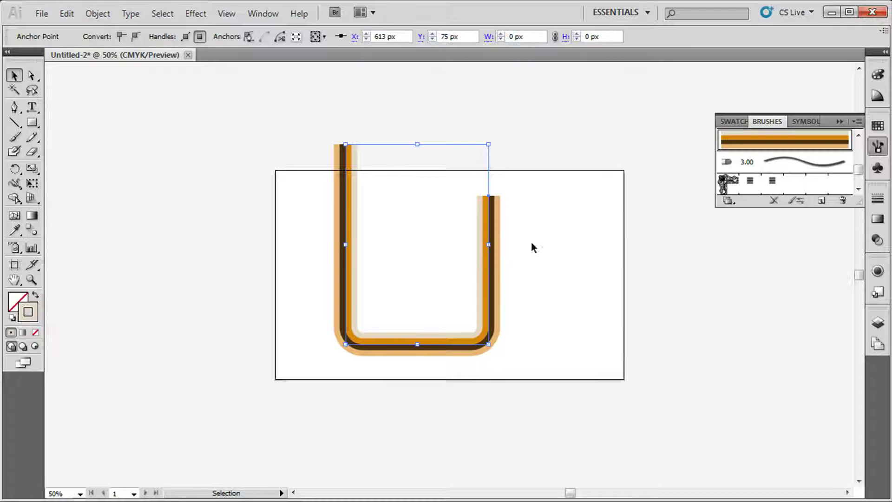
key("ctrl+c")
Paste the U path as pixels into Layer 3 and select Layers 1, 2 and 3
key("alt+Tab")
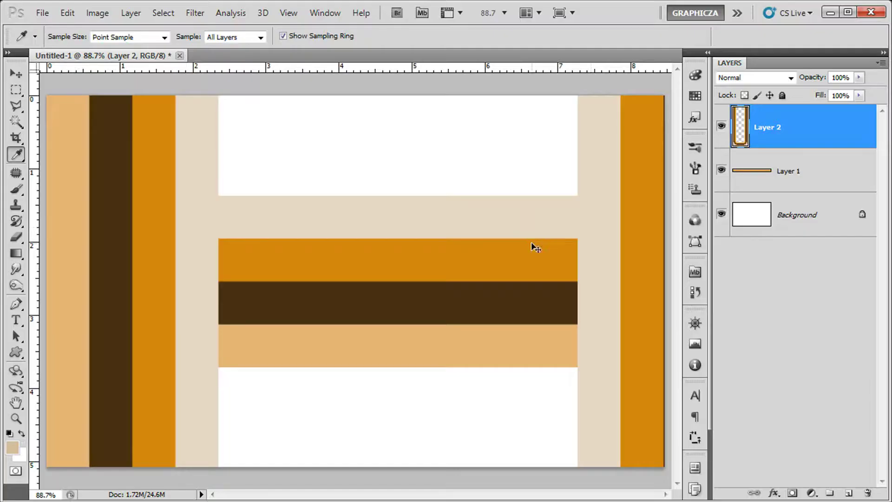
key("ctrl+v")
left_click(491, 227)
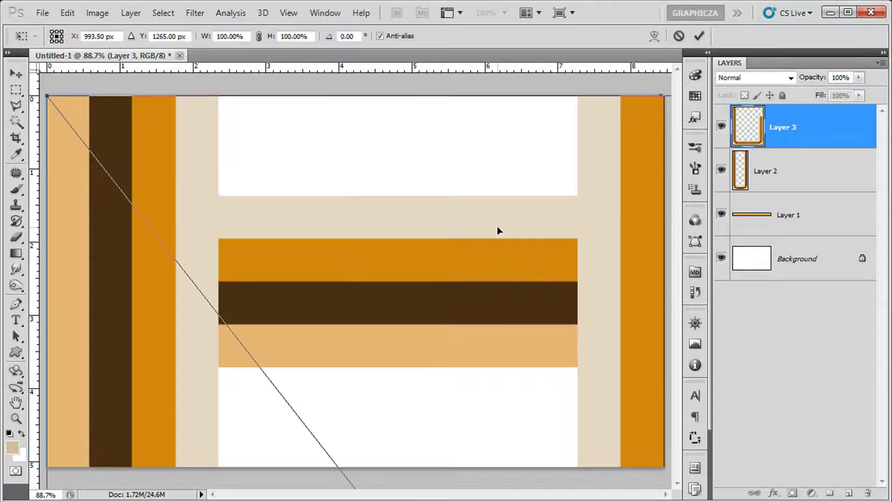
key("Return")
key("i")
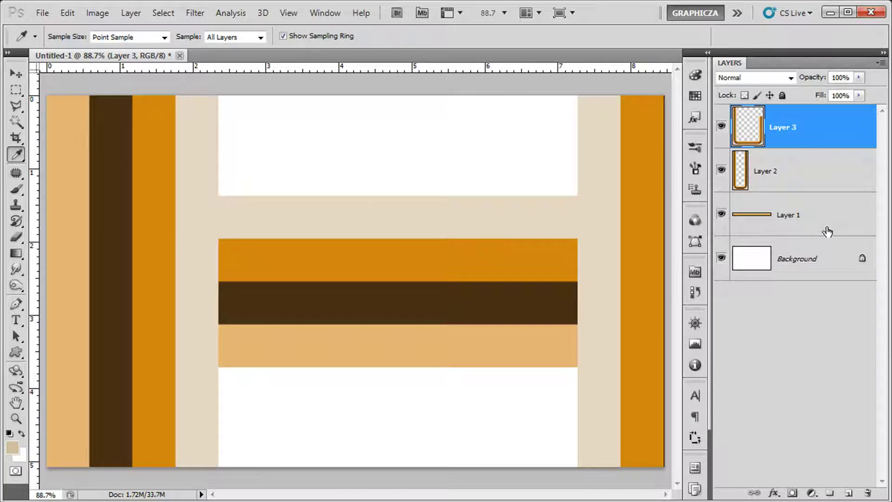
left_click(828, 231, "shift")
Scale the three stripe layers together to about 42% and position them on the canvas
key("ctrl+minus")
key("ctrl+minus")
key("ctrl+minus")
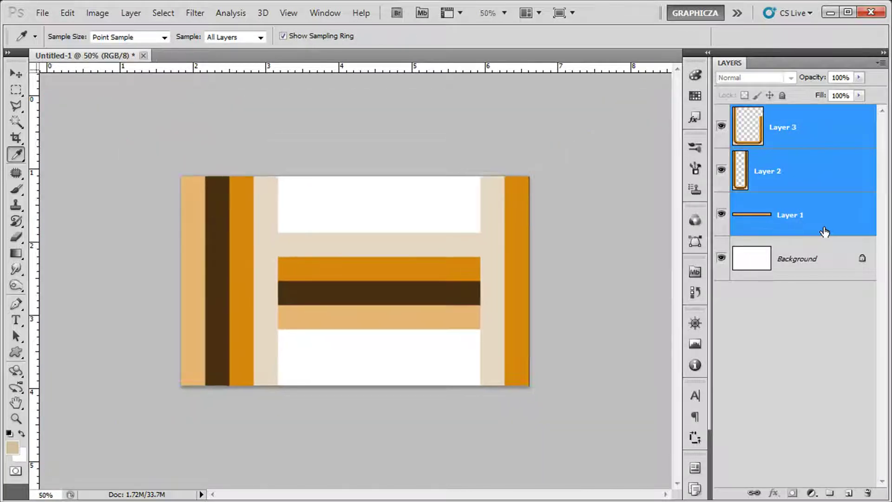
key("ctrl+t")
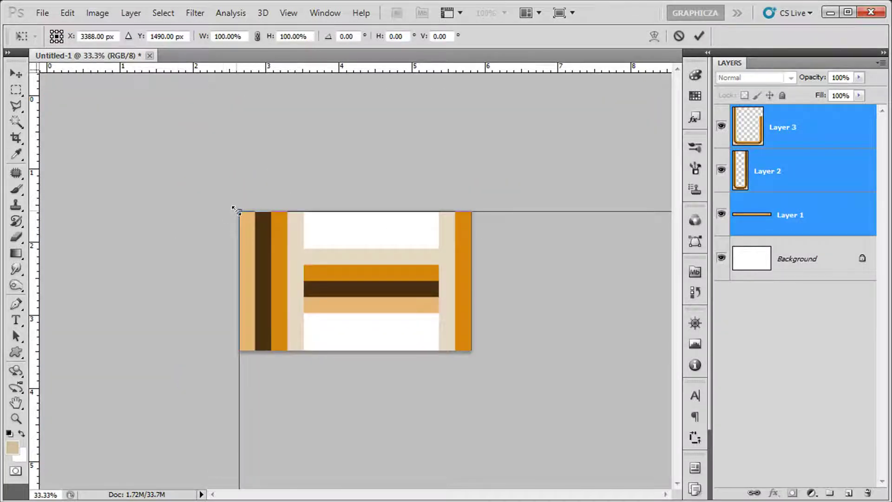
left_click_drag(237, 210, 606, 371)
left_click_drag(612, 410, 422, 263)
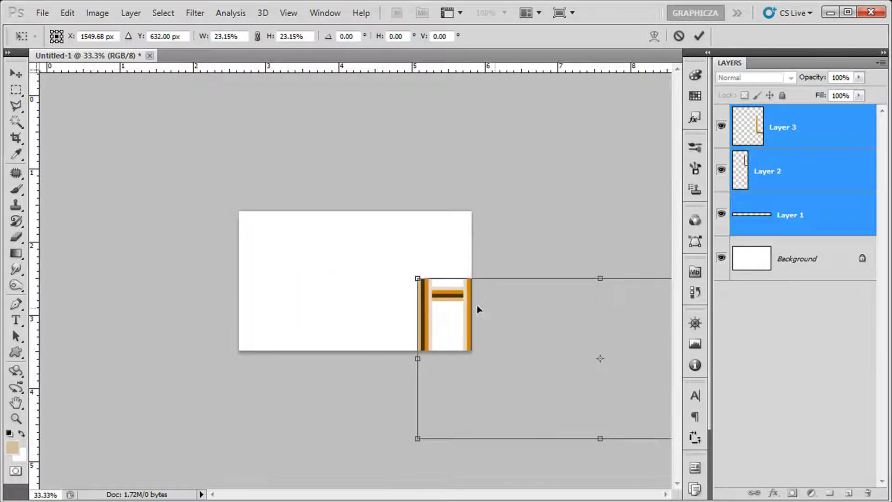
left_click_drag(478, 309, 310, 221)
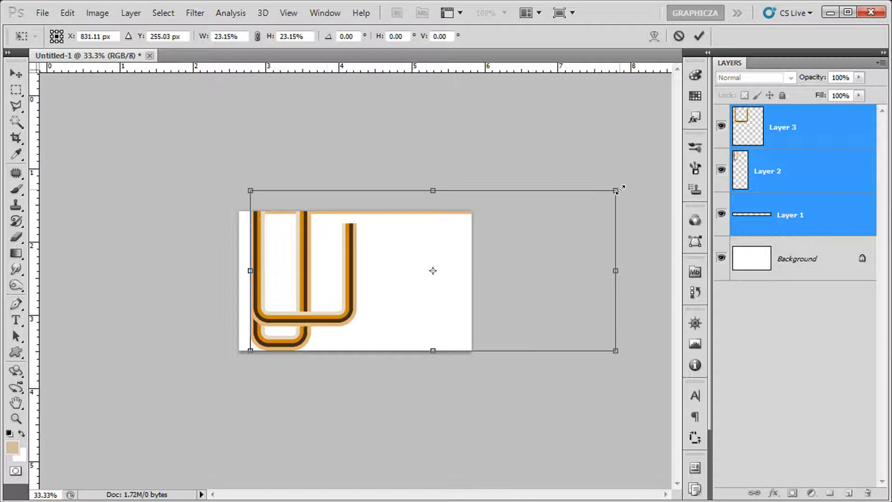
left_click_drag(616, 191, 591, 132)
left_click_drag(302, 241, 395, 268)
key("i")
key("Return")
Move Layer 2 below Layer 1 in the stack, then select Layers 1 and 3
left_click(780, 186)
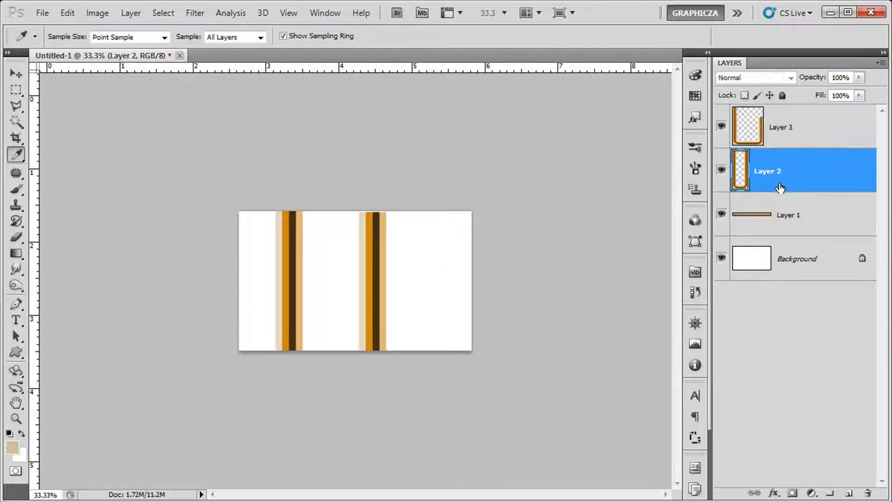
left_click_drag(751, 180, 773, 218)
left_click(779, 183)
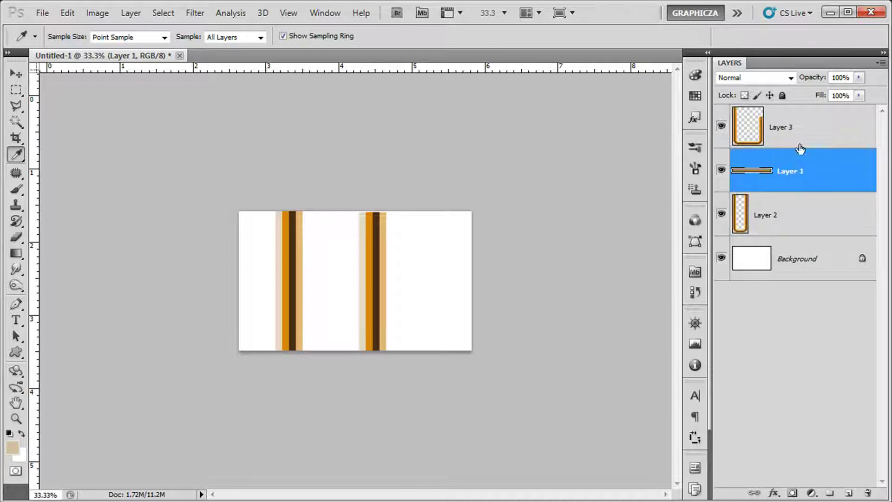
left_click(821, 116, "shift")
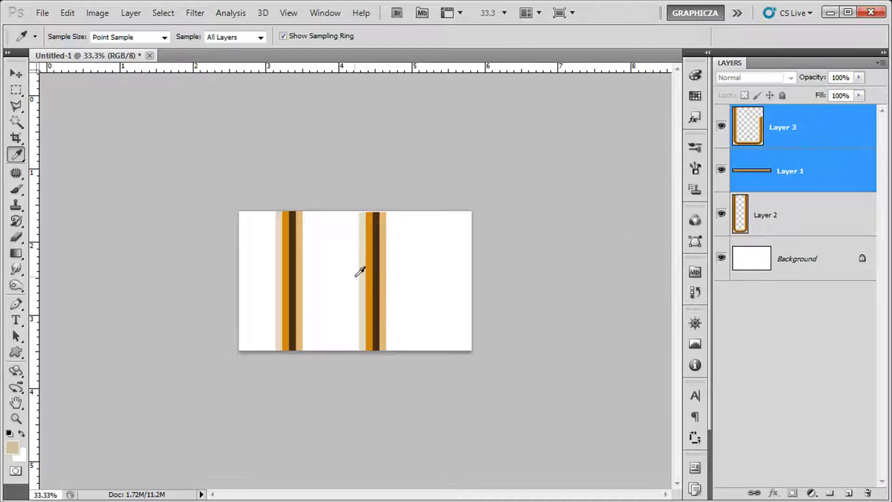
Move the U shape into the canvas and rotate Layers 1 and 3 to about -14.76°
key("v")
left_click_drag(342, 279, 421, 197)
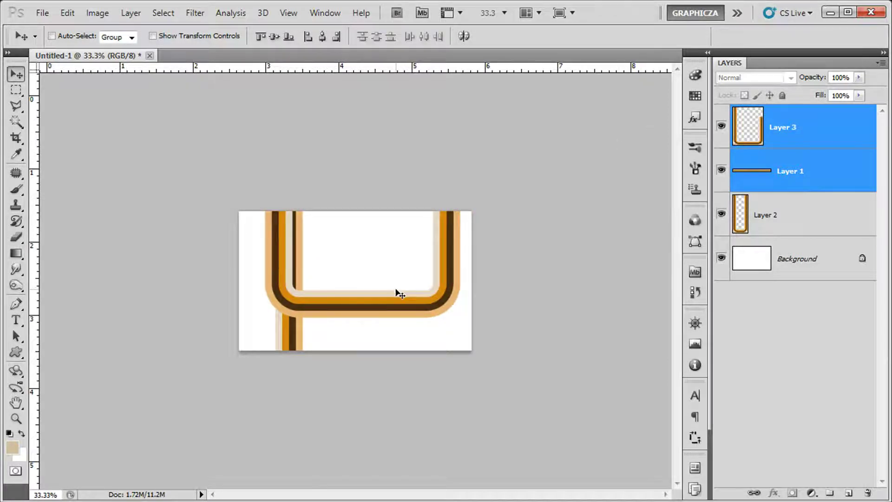
key("ctrl+t")
left_click_drag(229, 285, 318, 214)
key("Return")
Move Layer 1's diagonal stripe toward the top-right corner and rotate it
left_click(856, 188)
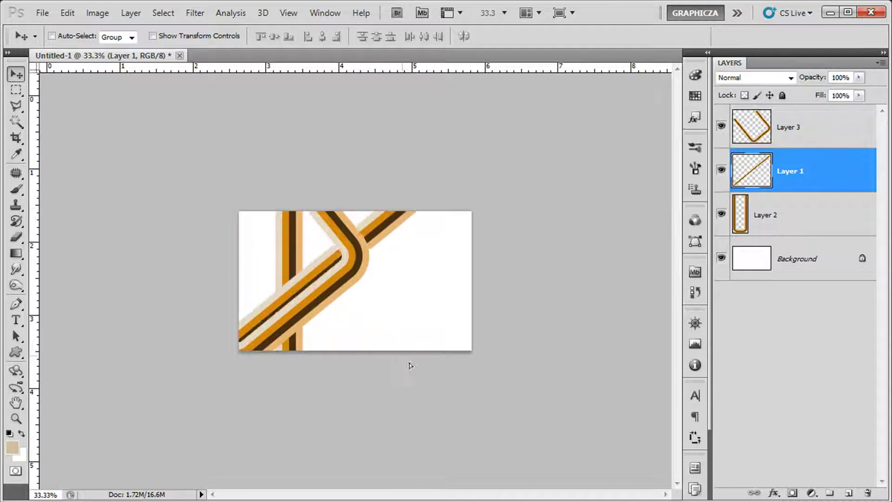
left_click_drag(410, 365, 417, 371)
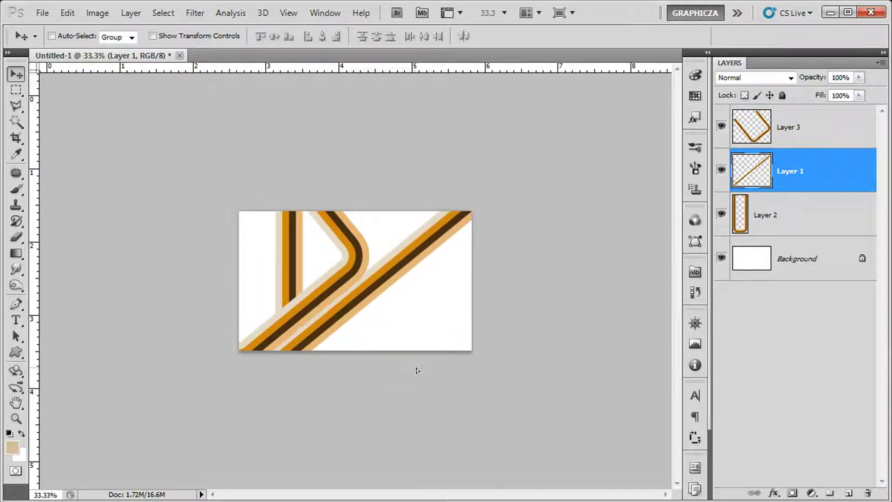
key("ctrl+plus")
key("ctrl+plus")
key("ctrl+plus")
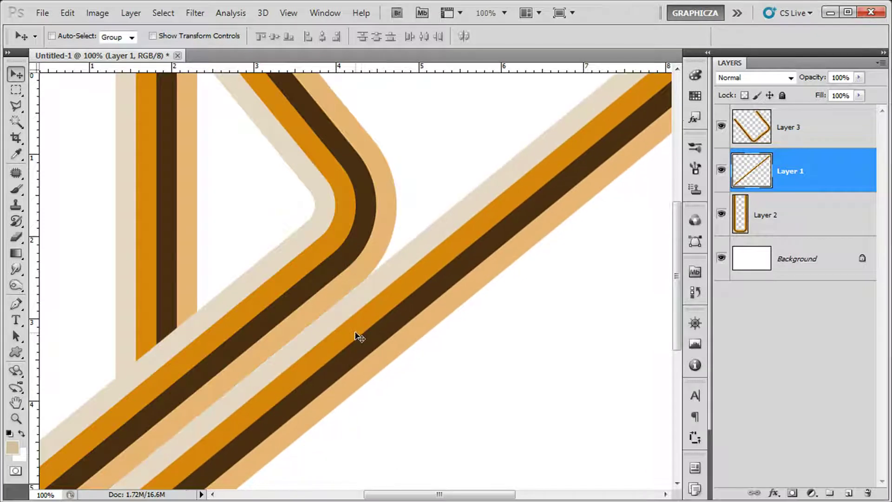
key("ctrl+minus")
key("ctrl+minus")
key("ctrl+minus")
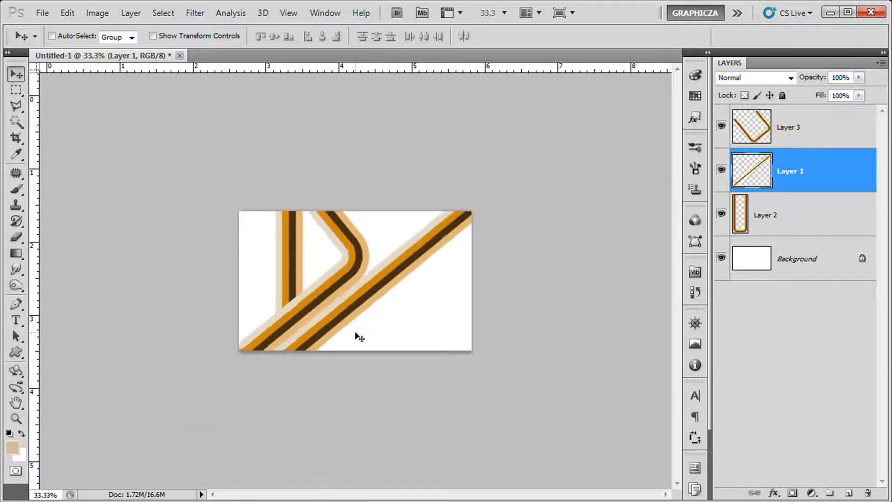
key("ctrl+minus")
key("ctrl+t")
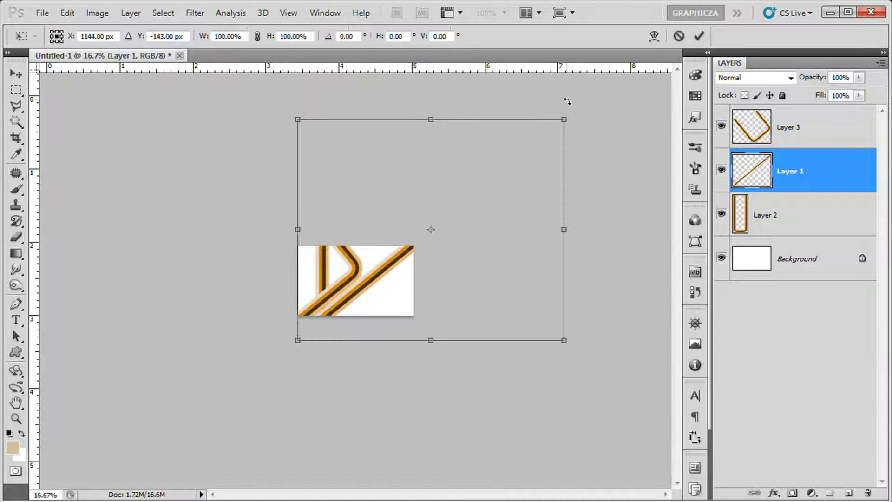
left_click_drag(566, 101, 600, 123)
key("Return")
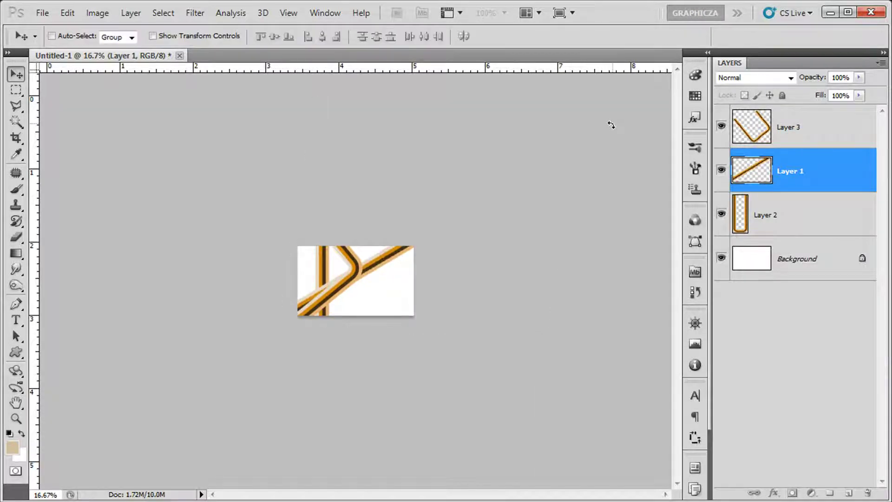
Rotate Layers 1 and 3 together clockwise, shift them down-left, and select Layer 2
left_click(814, 125, "shift")
key("ctrl+t")
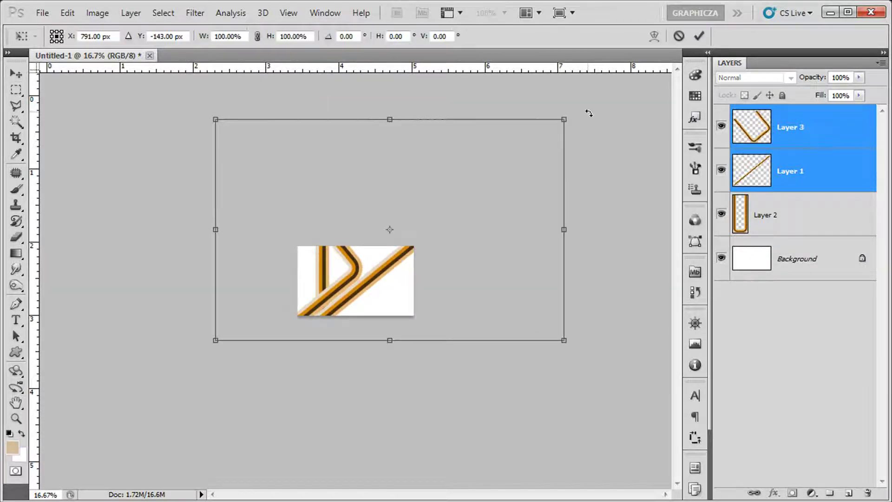
left_click_drag(588, 113, 633, 134)
key("Return")
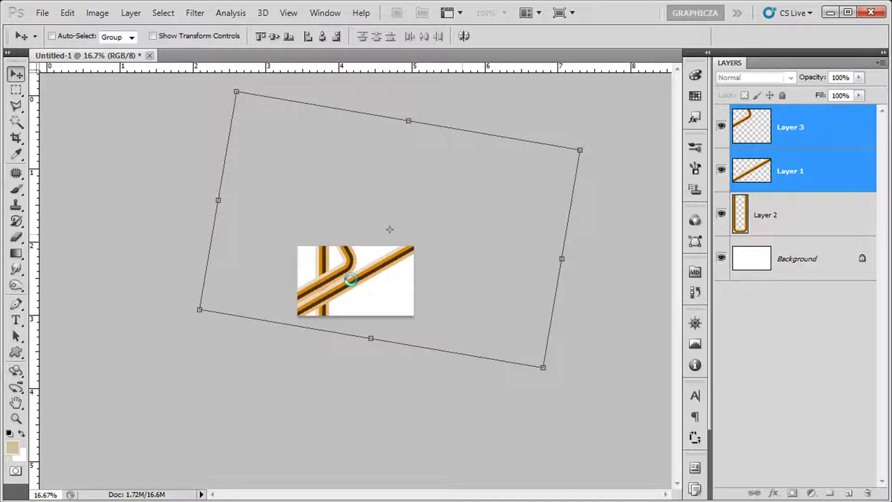
left_click_drag(355, 285, 339, 299)
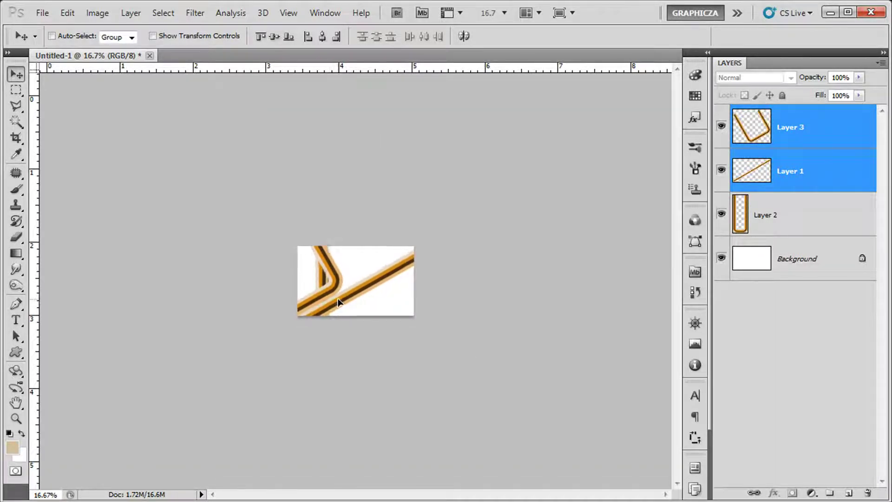
left_click(791, 219)
key("ctrl+plus")
key("ctrl+plus")
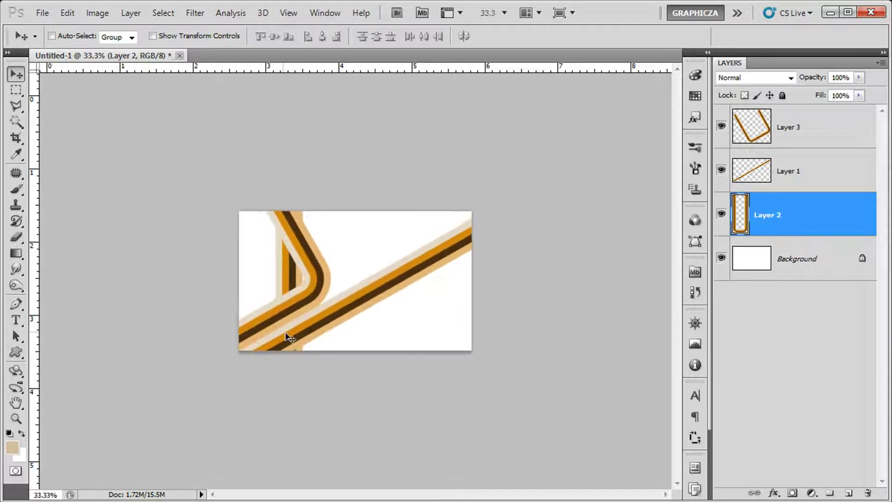
Flip Layer 2's stripe vertically, rotate it about 141°, and move its bend right across the diagonal band
left_click_drag(288, 336, 442, 279)
key("ctrl+t")
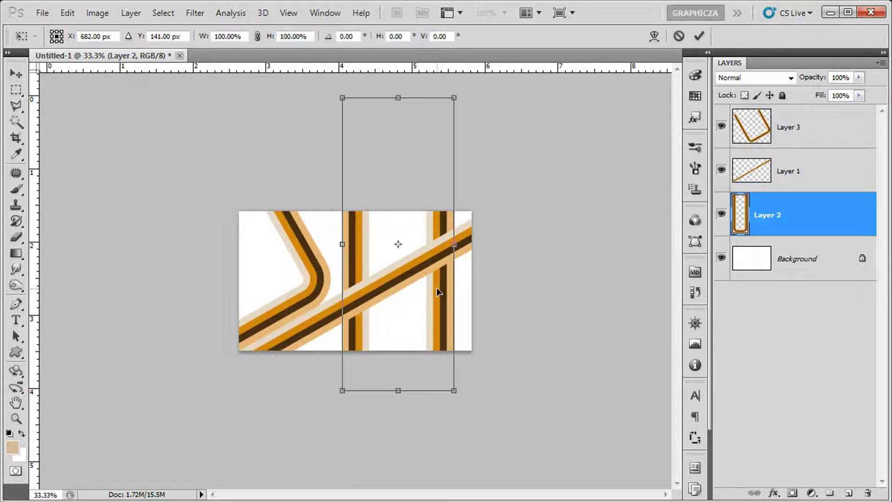
right_click(436, 291)
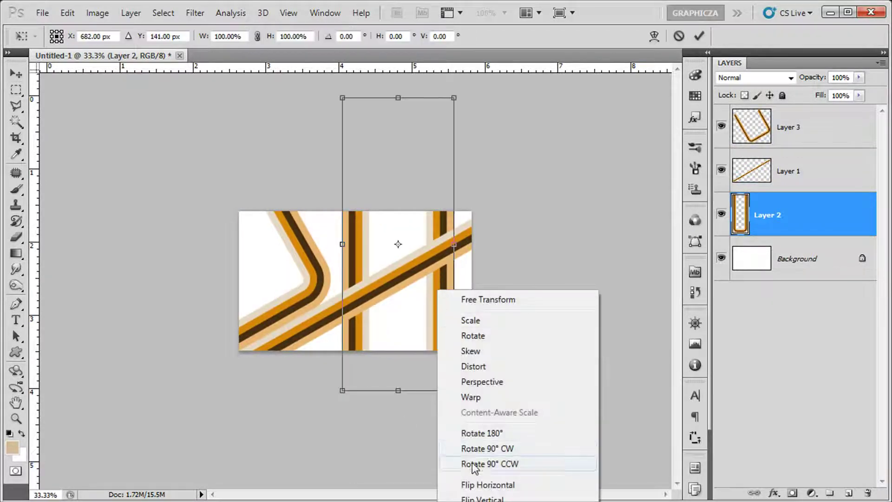
left_click(510, 498)
left_click_drag(423, 133, 419, 298)
left_click_drag(492, 170, 414, 163)
key("Return")
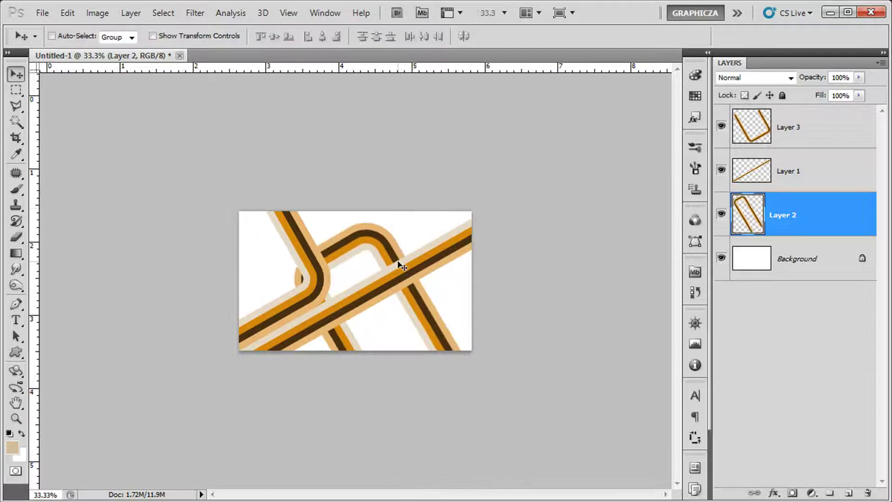
left_click_drag(398, 259, 454, 262)
key("ctrl+plus")
key("ctrl+plus")
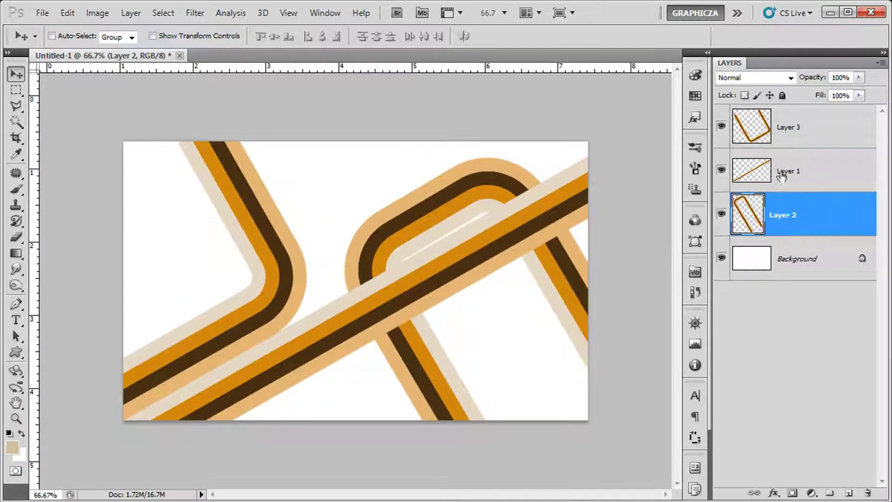
Add a layer mask to Layer 1 and load Layer 2's stripe pixels as a selection
left_click(763, 174)
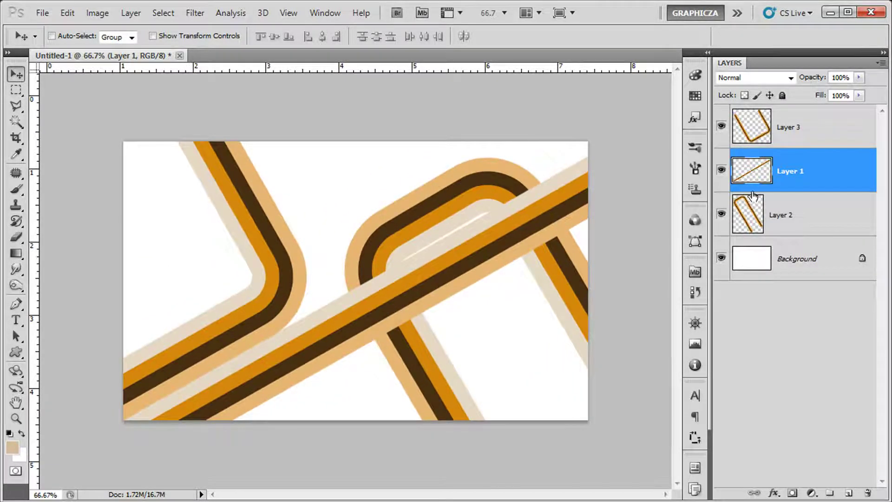
left_click(753, 216)
left_click(781, 187)
left_click(792, 493)
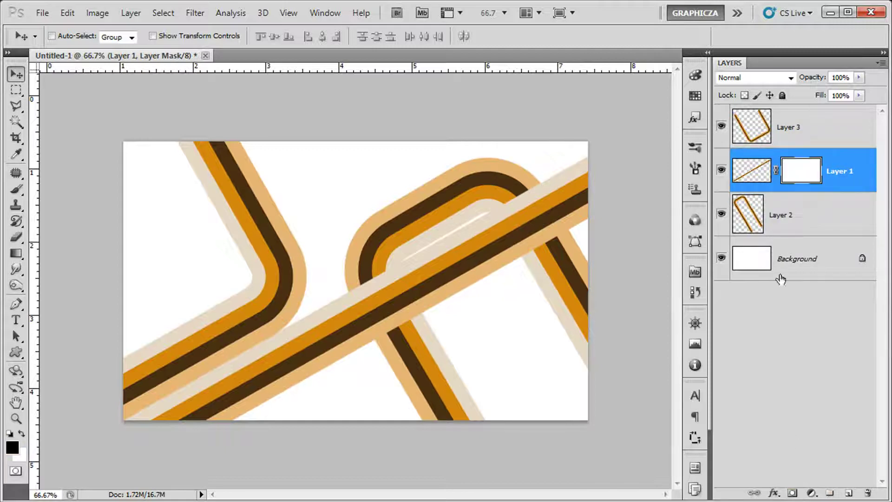
left_click(749, 215)
right_click(749, 215)
left_click(768, 273)
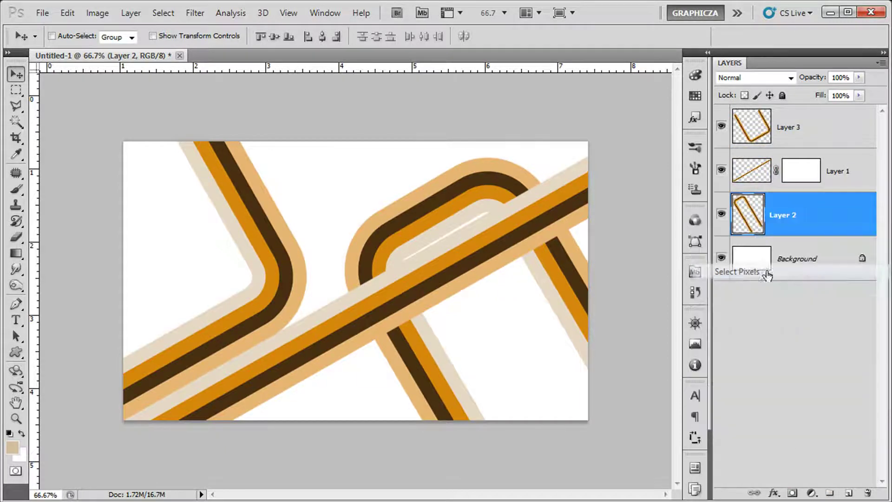
Paint black on Layer 1's mask where Layer 2's arc crosses, then deselect
left_click(801, 171)
key("d")
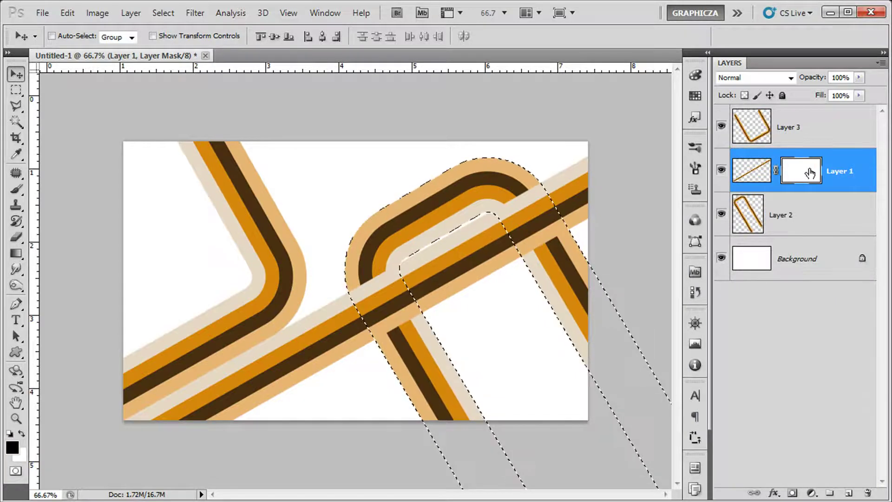
key("b")
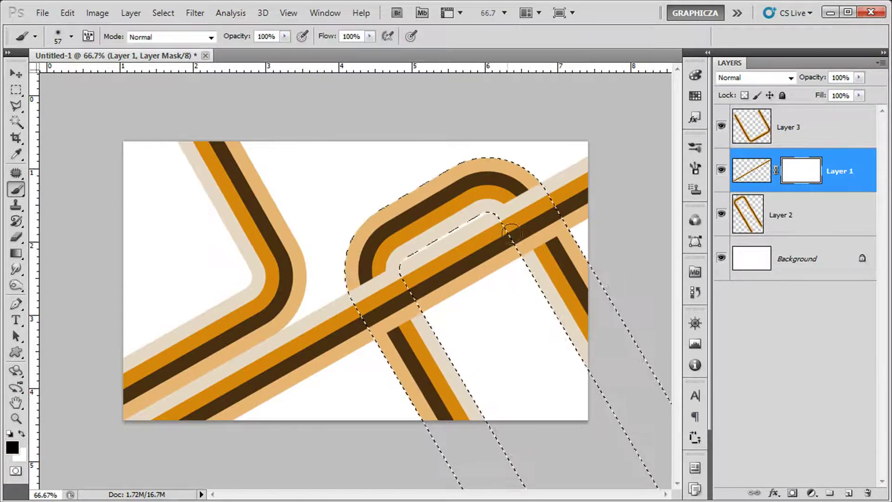
mouse_move(511, 231)
left_mouse_down()
mouse_move(518, 245)
mouse_move(539, 223)
left_mouse_up()
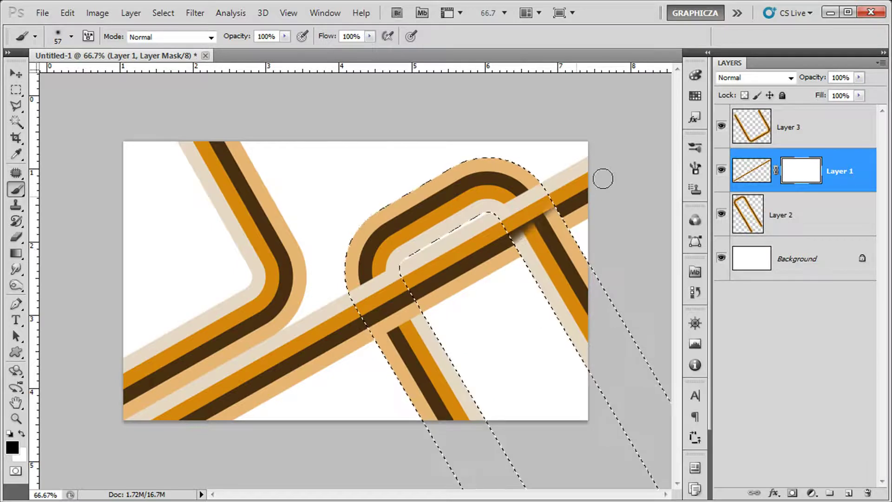
mouse_move(580, 175)
left_mouse_down()
mouse_move(488, 236)
mouse_move(575, 170)
mouse_move(477, 204)
mouse_move(473, 211)
mouse_move(569, 178)
mouse_move(465, 231)
mouse_move(596, 182)
mouse_move(502, 236)
mouse_move(599, 190)
mouse_move(514, 255)
left_mouse_up()
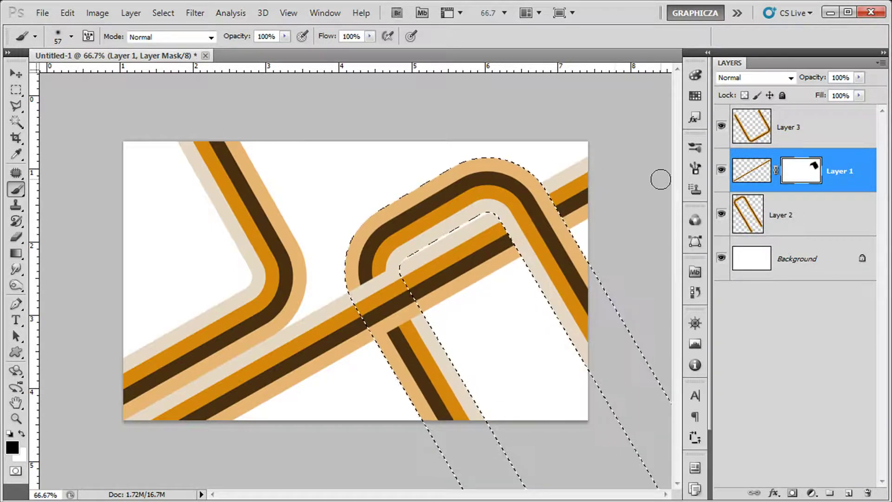
key("bracketright")
key("bracketright")
key("bracketright")
key("bracketright")
key("bracketright")
key("bracketright")
key("bracketright")
key("bracketright")
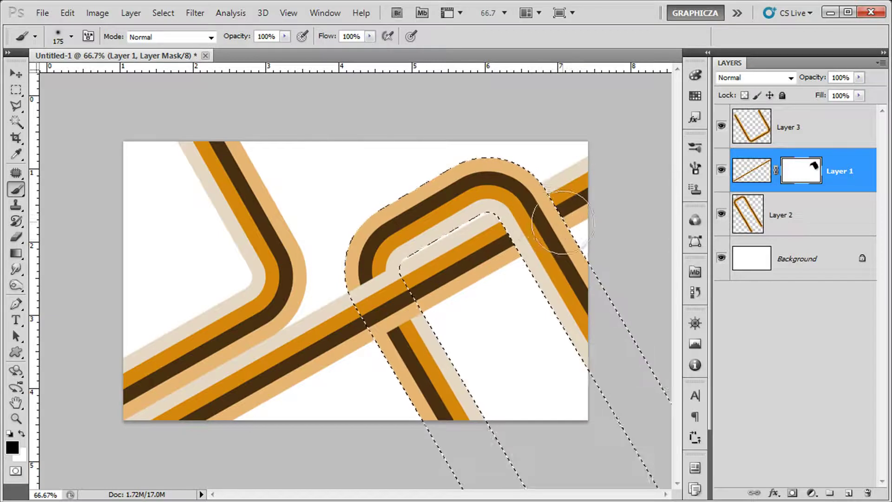
key("ctrl+d")
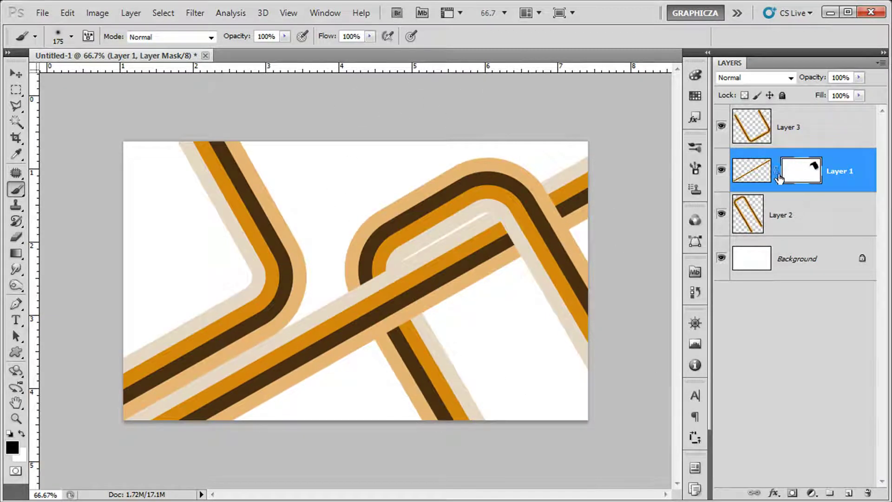
Unlink Layer 1's mask, shift its diagonal stripe down-right, and nudge Layer 3's stripe slightly
left_click(16, 74)
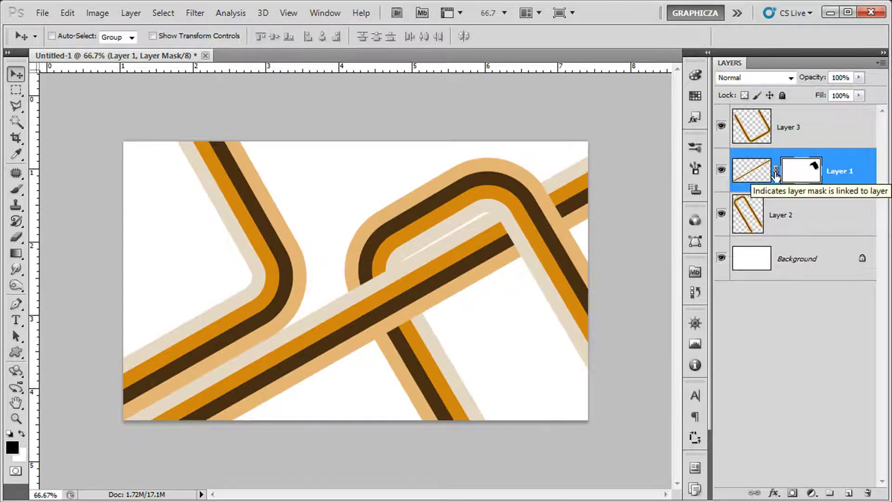
left_click(775, 176)
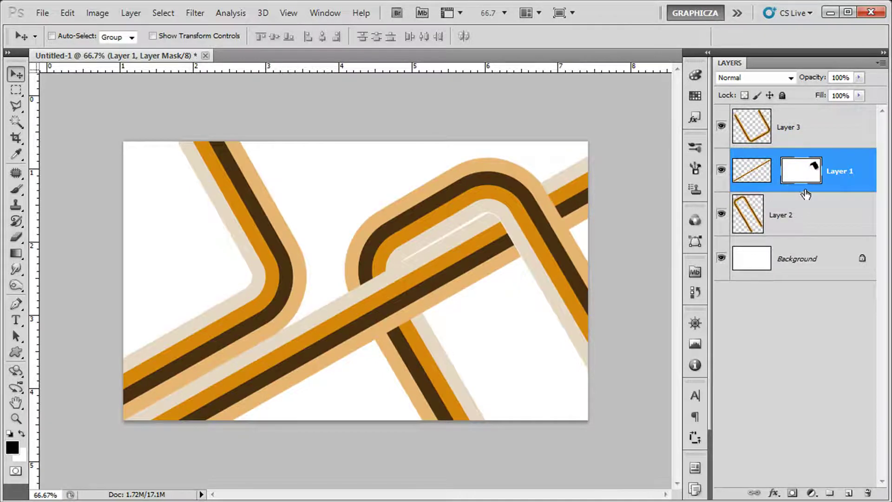
left_click(754, 173)
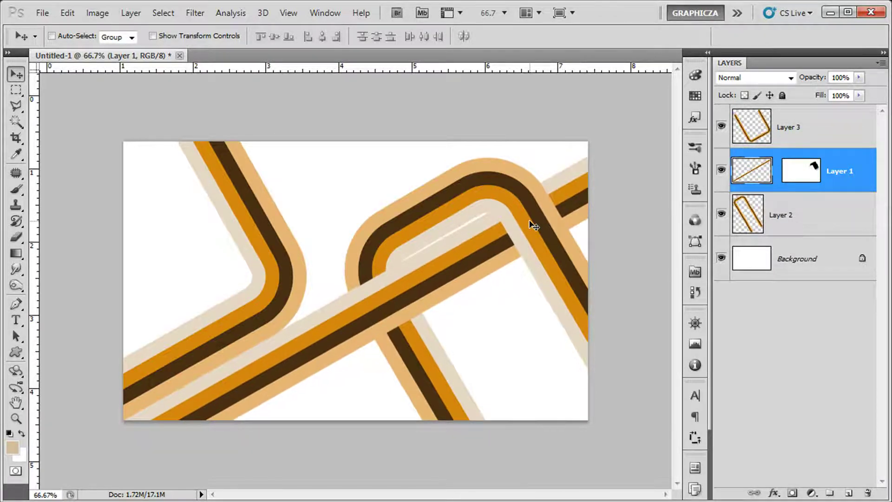
mouse_move(488, 265)
left_mouse_down()
mouse_move(494, 279)
mouse_move(487, 269)
left_mouse_up()
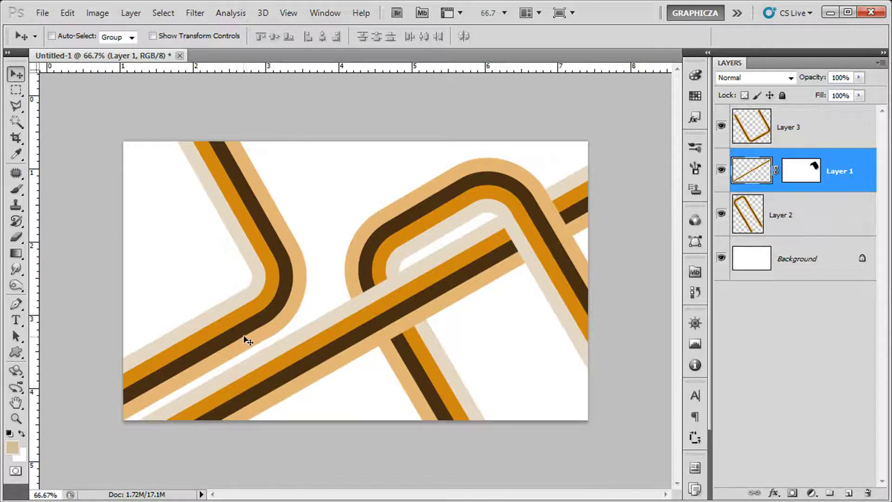
left_click(753, 128)
left_click_drag(205, 355, 208, 359)
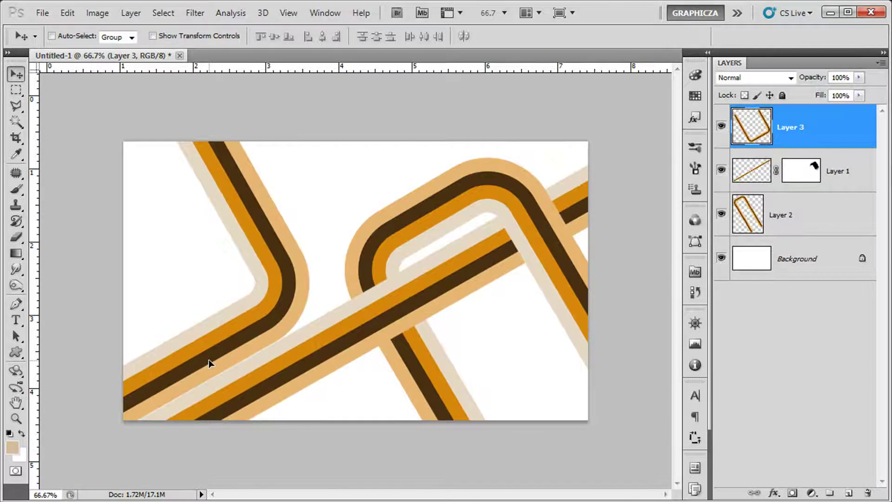
Fill the Background layer with beige R 213, G 189, B 157 (#d5bd9d)
left_click(759, 256)
left_click(12, 447)
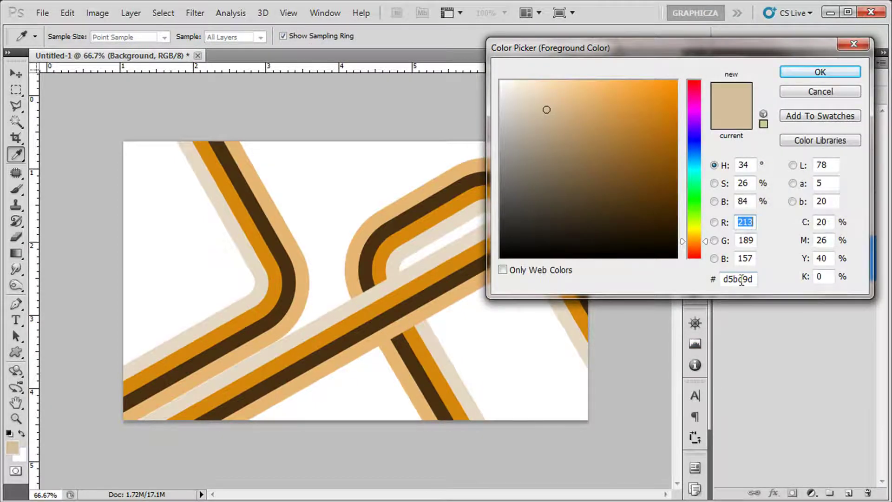
left_click(813, 75)
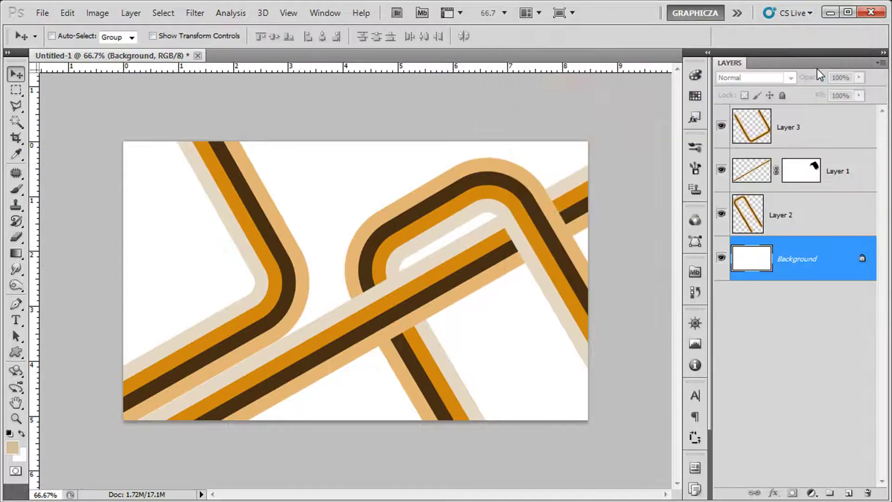
key("alt+BackSpace")
key("alt+Tab")
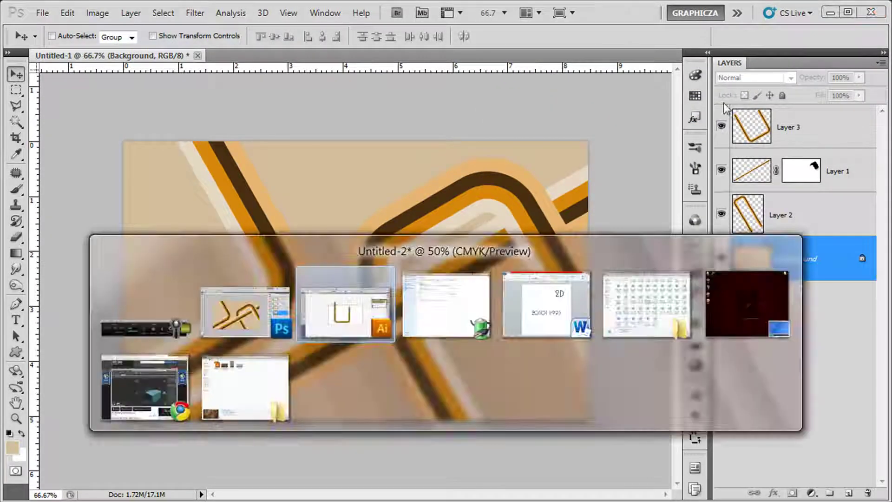
key("alt+Tab")
key("alt+Tab")
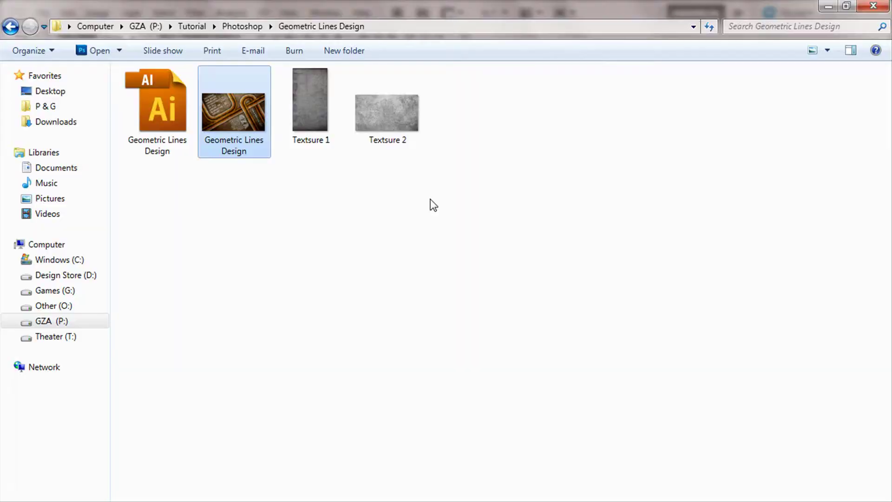
Place Textsure 1 and Textsure 2 on the canvas, hide Textsure 2 and move it to the top
left_click_drag(457, 200, 311, 112)
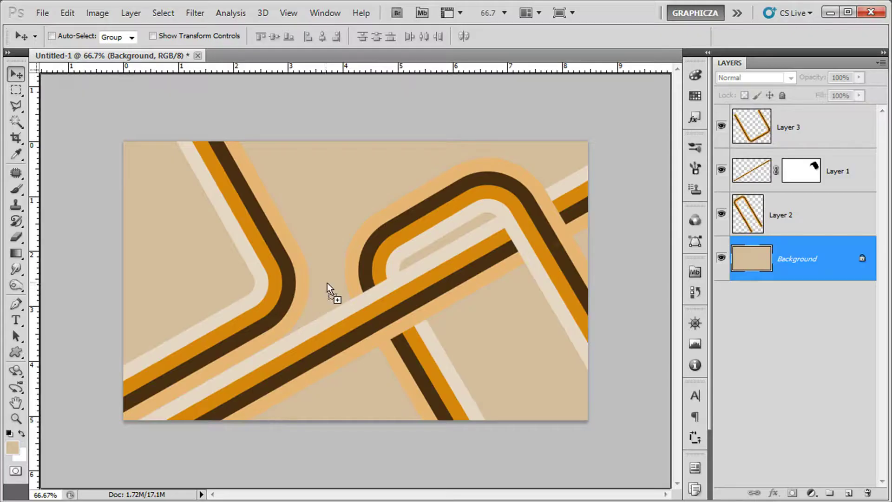
left_click_drag(328, 288, 327, 282)
key("Return")
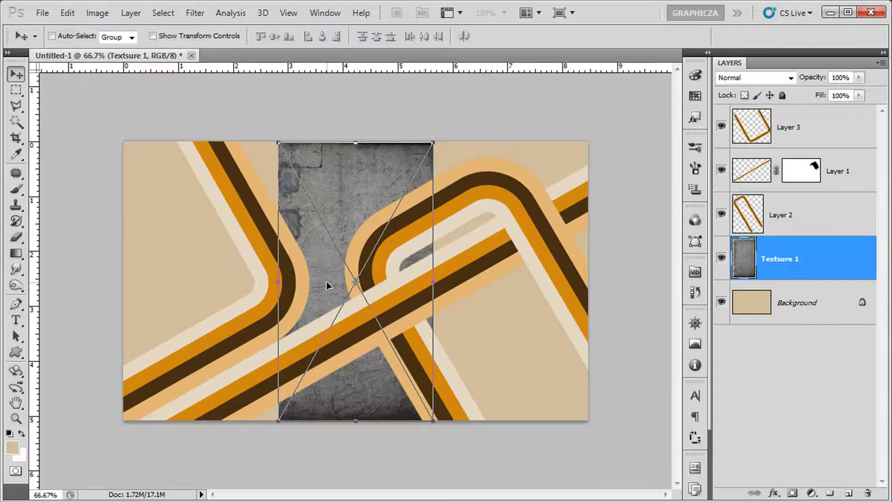
key("Return")
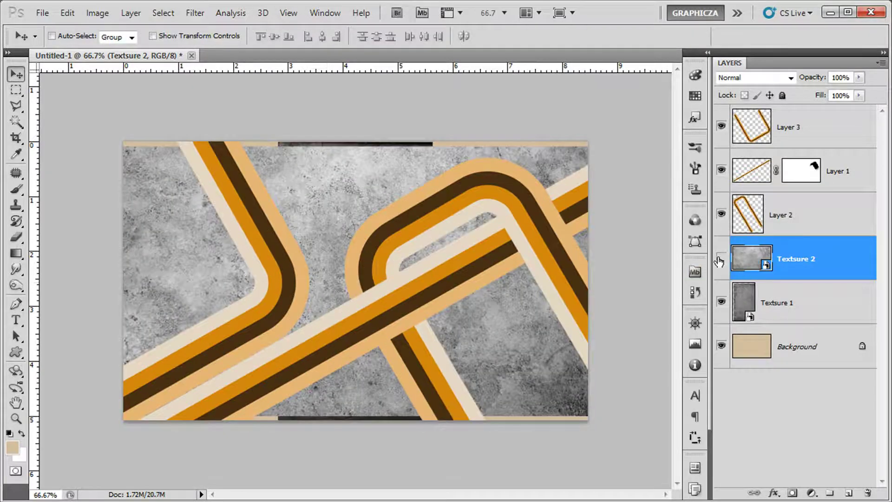
left_click(721, 259)
left_click_drag(746, 259, 757, 109)
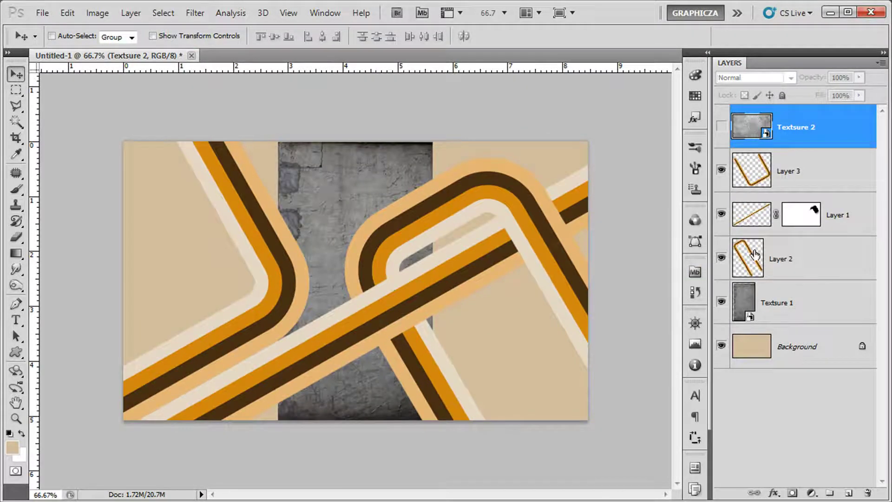
left_click(743, 299)
Rotate Textsure 1 90° counter-clockwise, enlarge it over the canvas, and blend it with Overlay
key("ctrl+t")
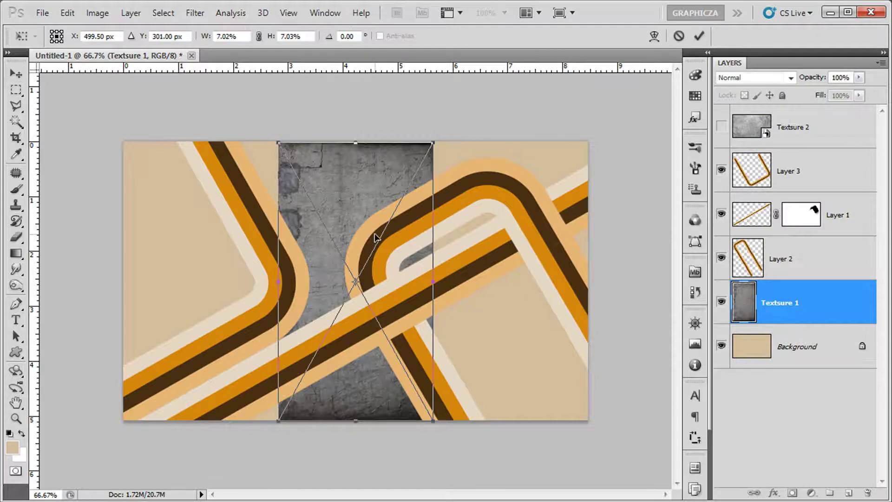
right_click(376, 238)
left_click(474, 412)
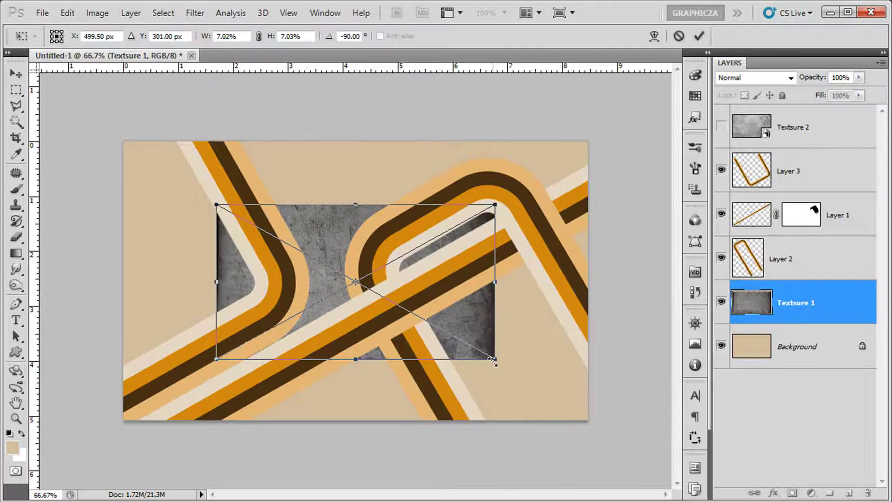
left_click_drag(495, 360, 663, 453)
key("Return")
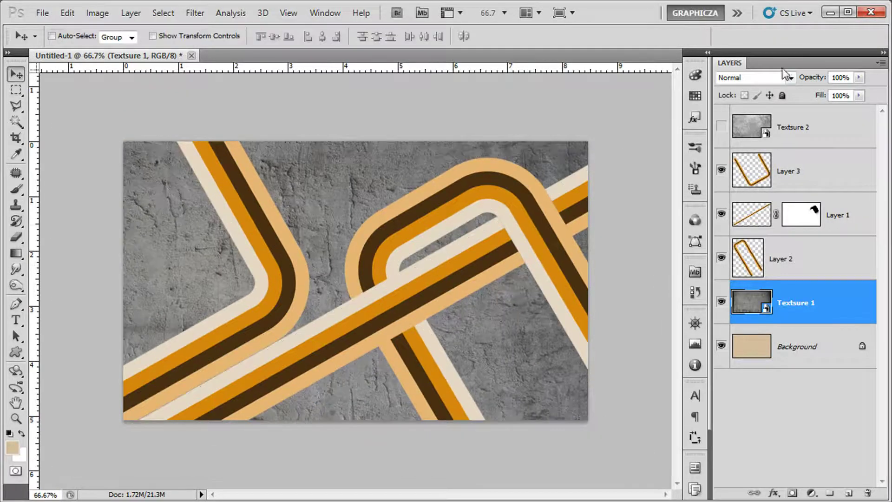
left_click(770, 78)
left_click(737, 257)
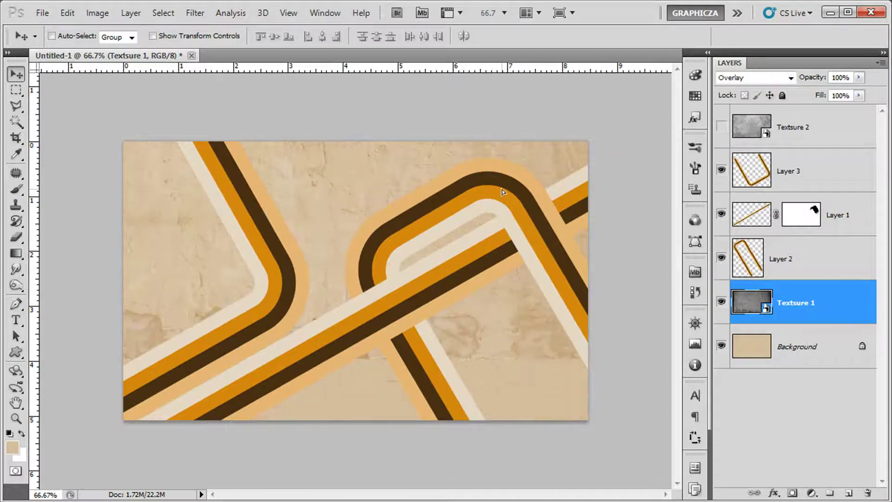
Resize and reposition Textsure 1 so it stretches down to the canvas bottom
key("ctrl+t")
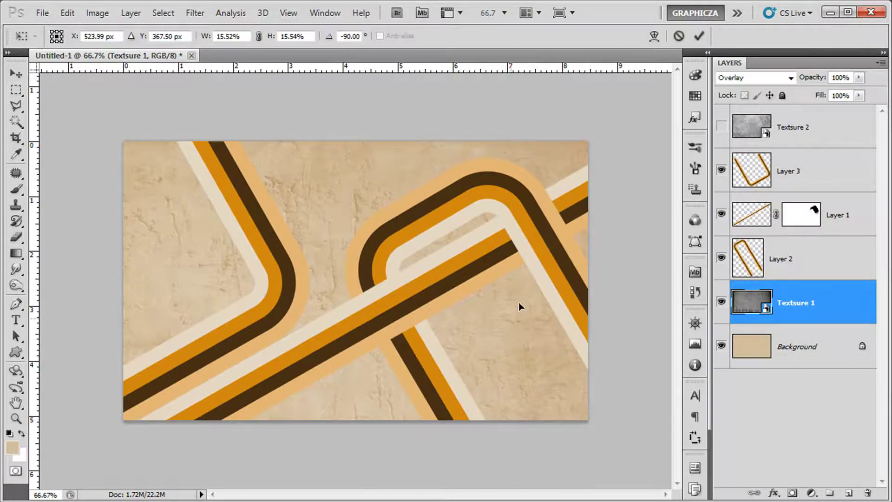
left_click_drag(57, 142, 99, 154)
left_click_drag(269, 229, 264, 202)
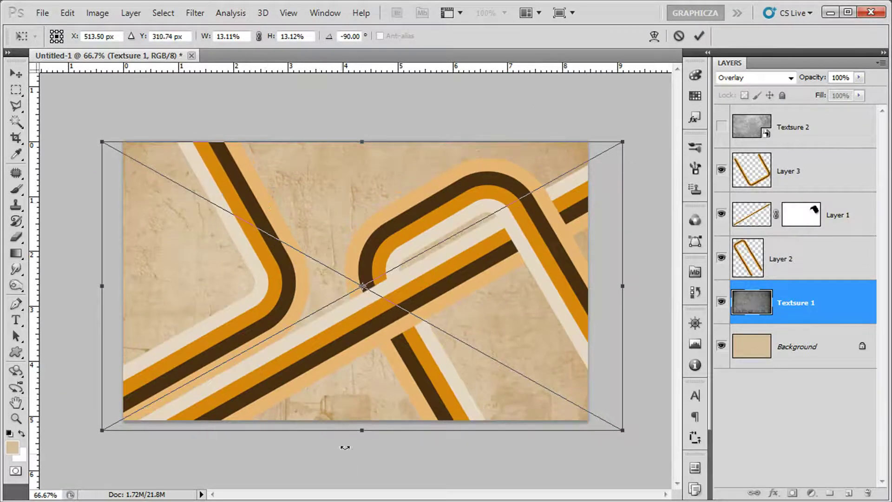
left_click_drag(362, 433, 361, 440)
key("Return")
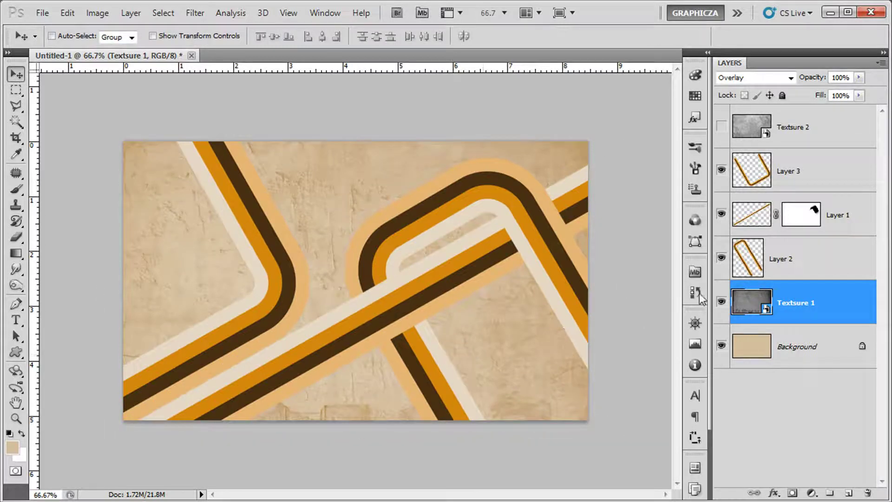
Show Textsure 2, scale it to 84.62% to fit the canvas, and blend it with Linear Burn
left_click(793, 127)
left_click(721, 125)
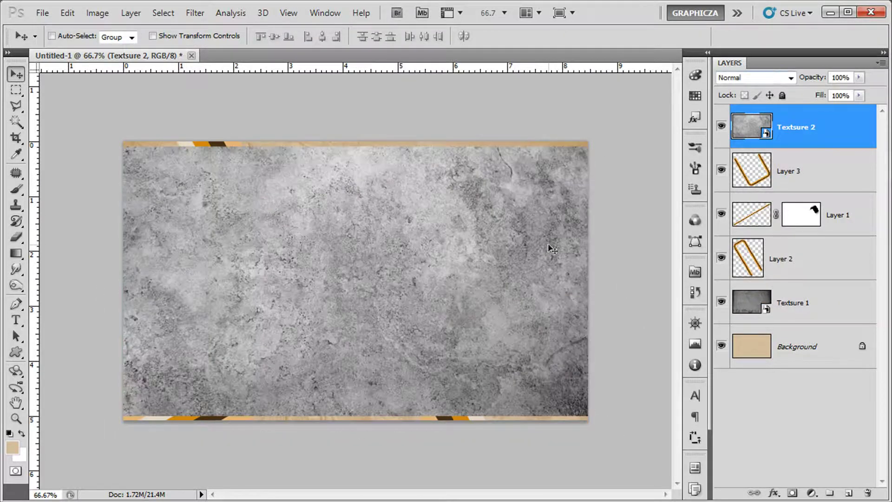
key("ctrl+t")
left_click_drag(588, 142, 603, 135)
key("Return")
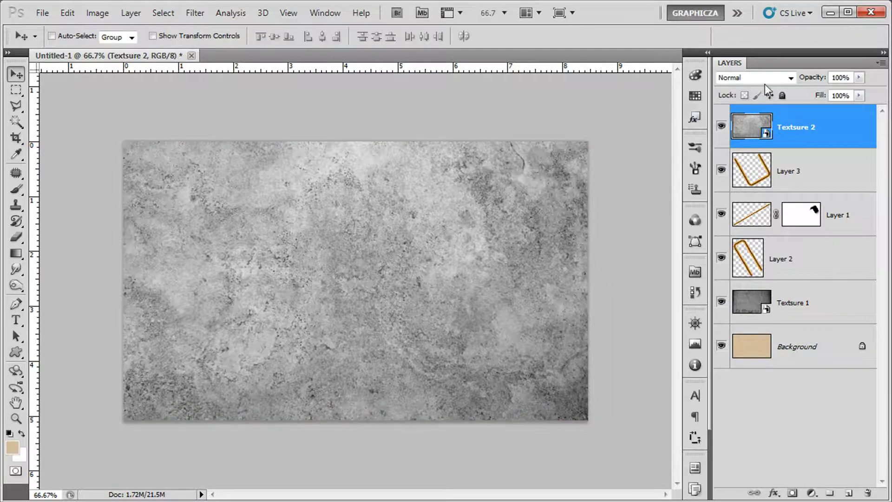
left_click(766, 78)
left_click(735, 157)
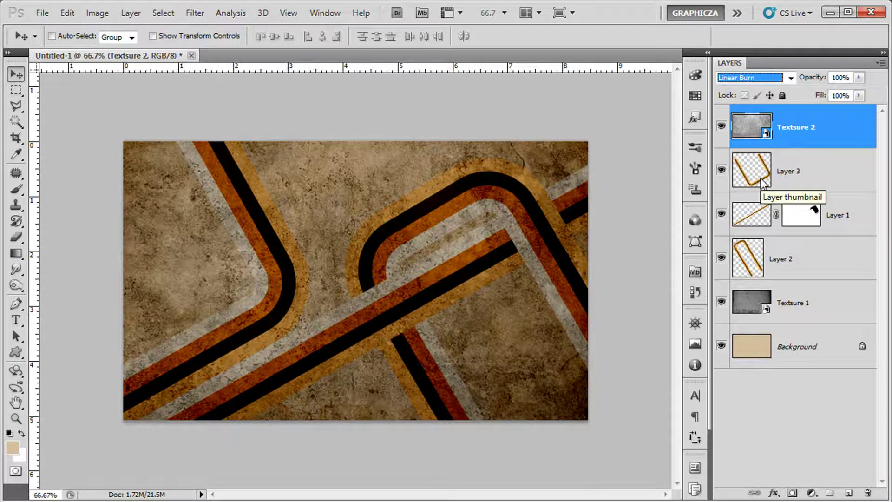
left_click(809, 259)
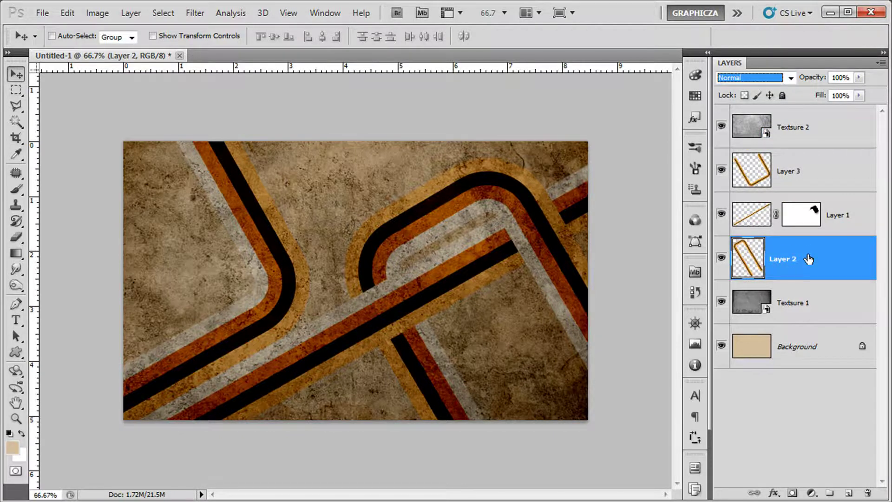
Give Layer 2 a Normal drop shadow at 100% opacity and 10 px size
double_click(809, 259)
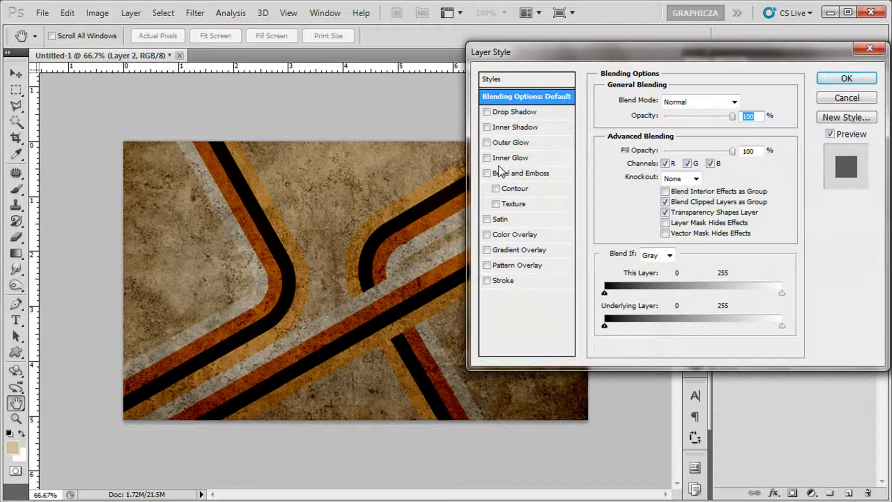
left_click(516, 113)
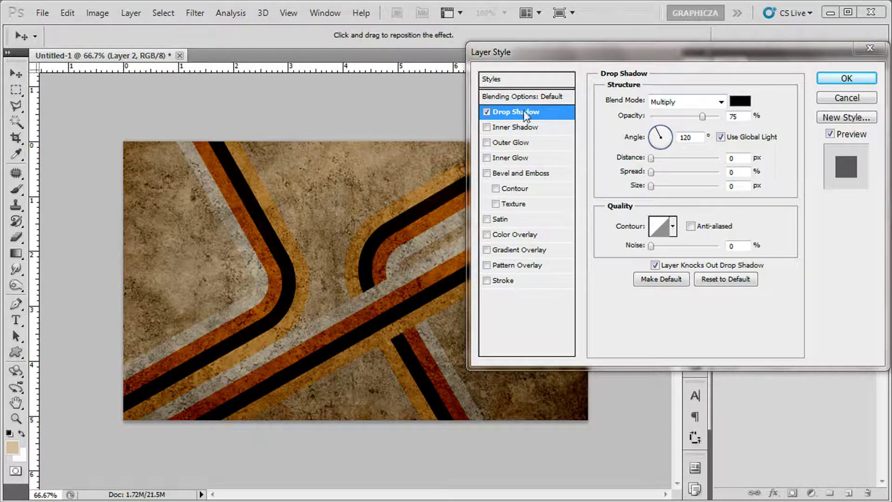
left_click(682, 103)
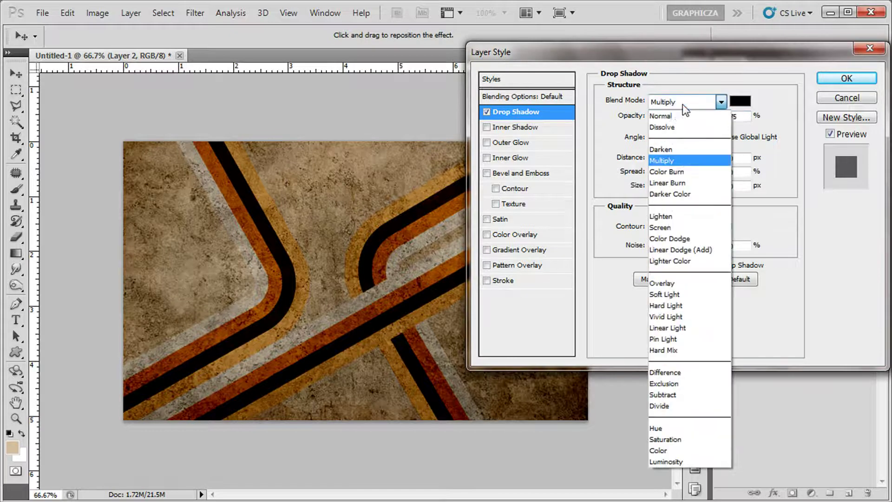
left_click(671, 115)
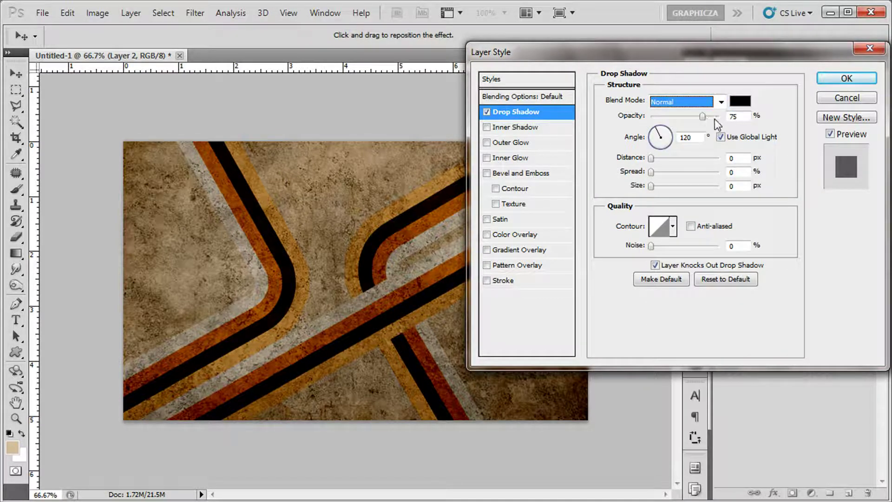
left_click_drag(713, 116, 734, 117)
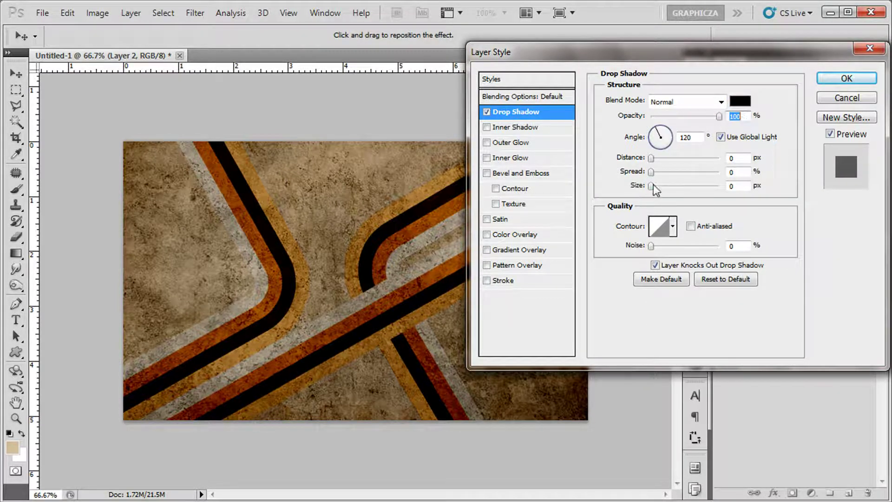
left_click_drag(654, 185, 658, 185)
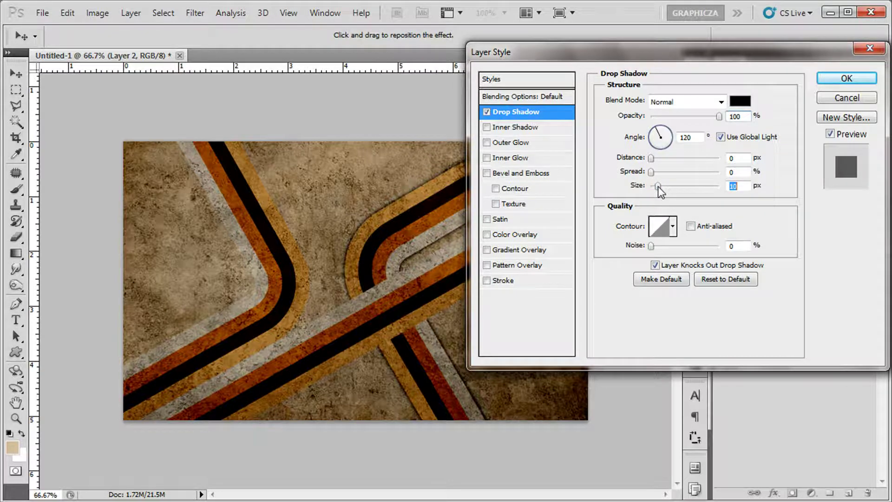
left_click(824, 79)
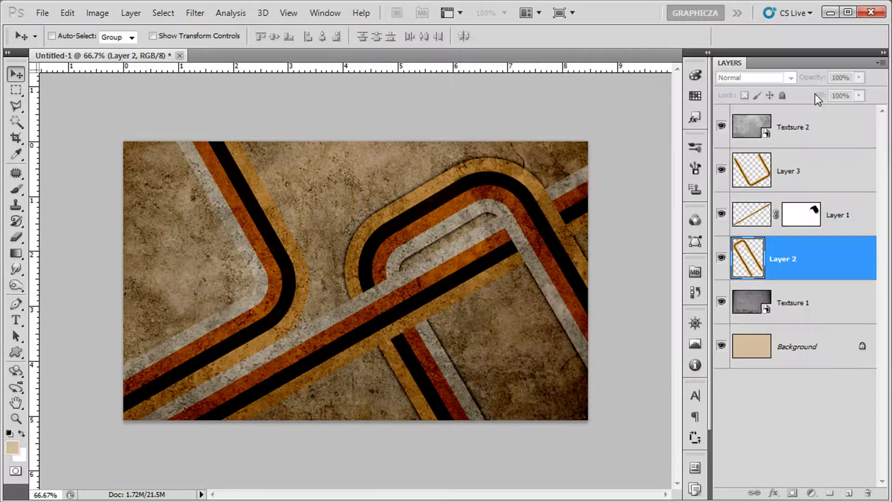
left_click(871, 257)
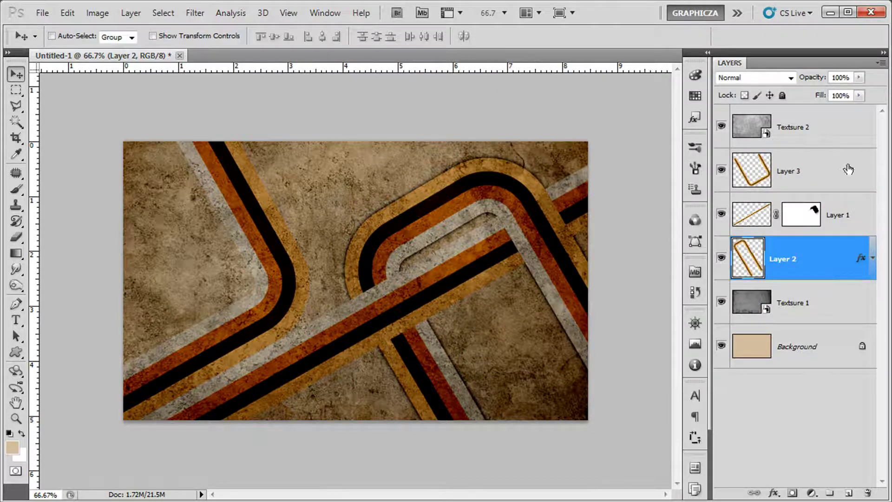
Add a Normal drop shadow at 100% opacity and size 10 to Layer 3
left_click(819, 179)
double_click(794, 179)
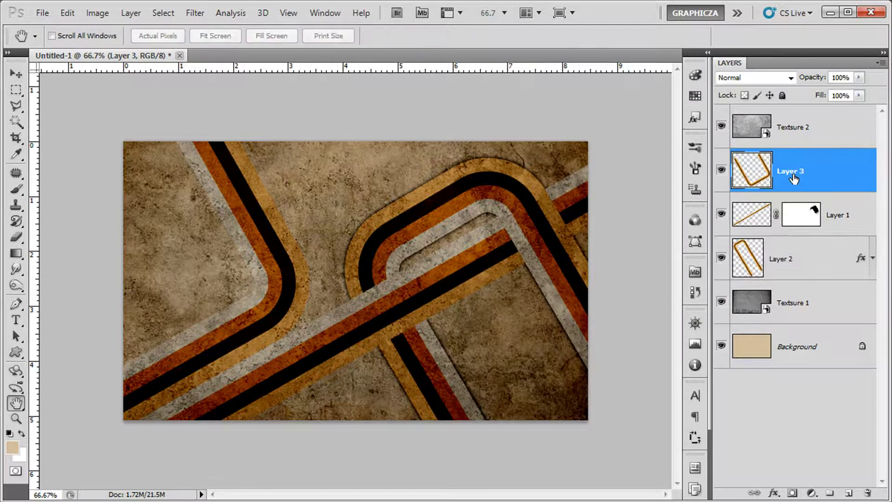
left_click(504, 110)
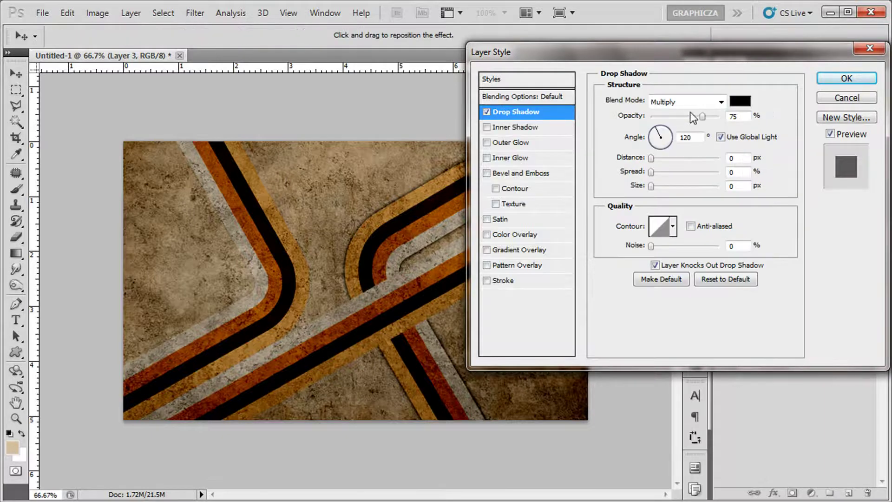
left_click(688, 103)
left_click(677, 116)
double_click(735, 117)
double_click(742, 187)
type("10")
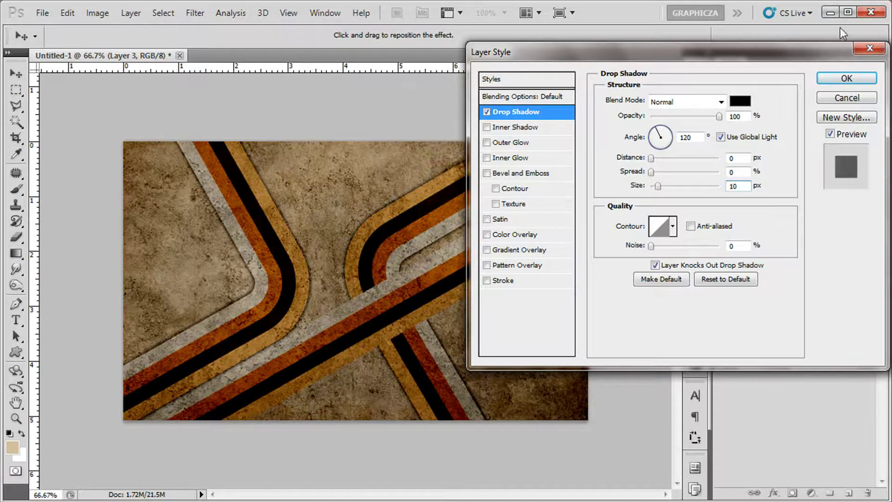
left_click(830, 77)
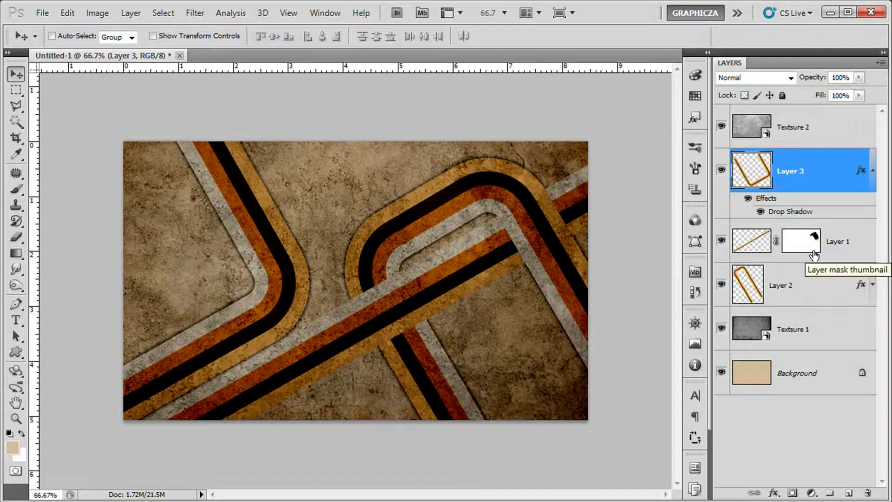
Add the same Normal, 100% opacity, size 10 drop shadow to Layer 1
double_click(845, 253)
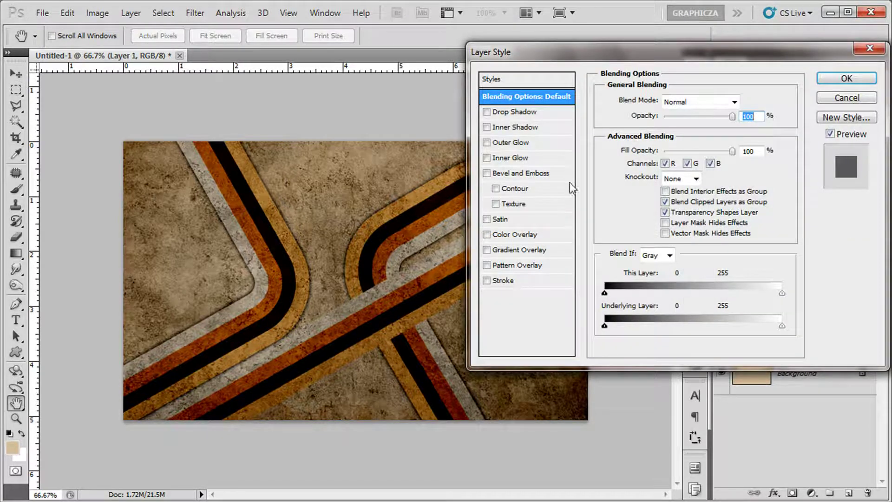
left_click(522, 112)
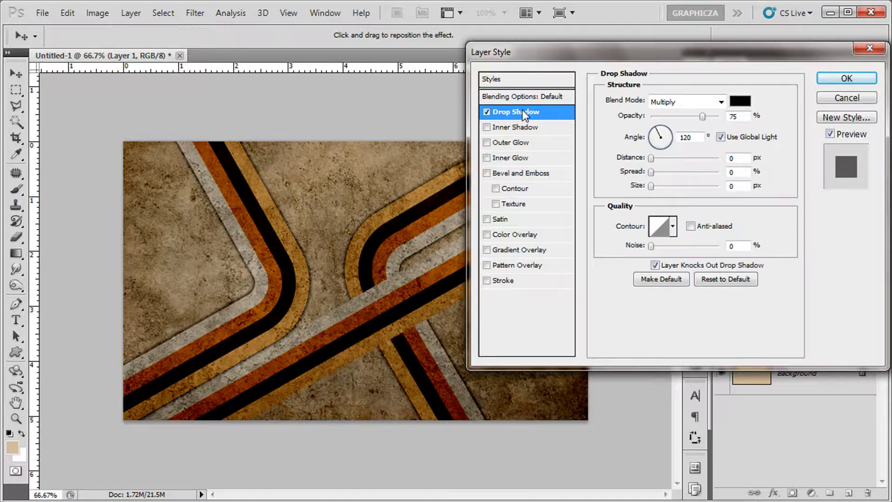
left_click(686, 102)
left_click(669, 111)
left_click_drag(703, 116, 743, 116)
type("10")
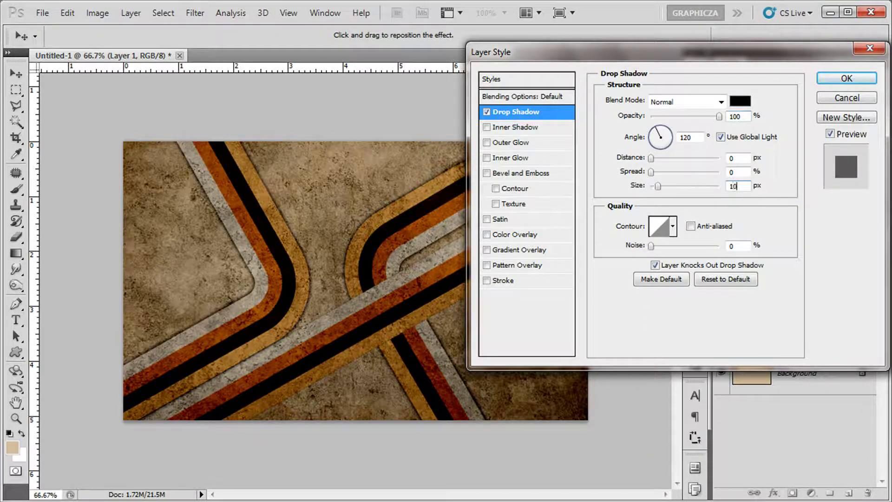
left_click_drag(671, 66, 259, 74)
left_click(403, 102)
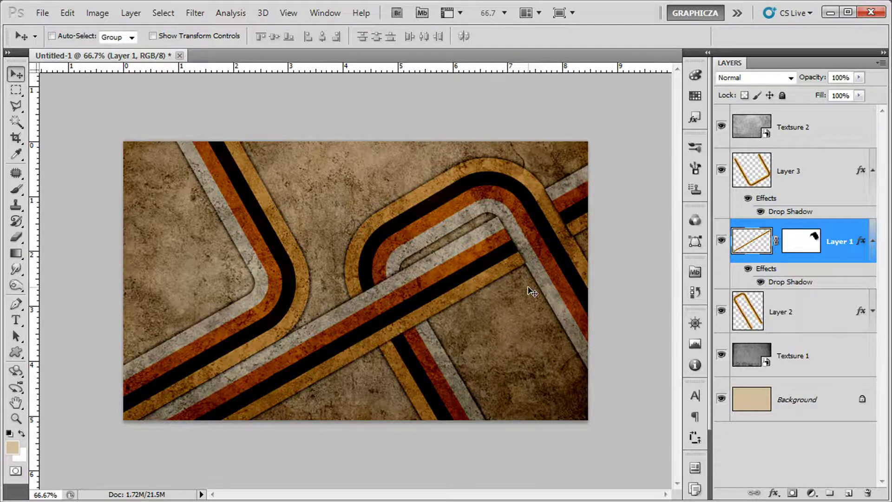
Convert Layer 1 to a smart object, rasterize it to bake in its shadow, and add a white mask
key("ctrl+plus")
key("ctrl+plus")
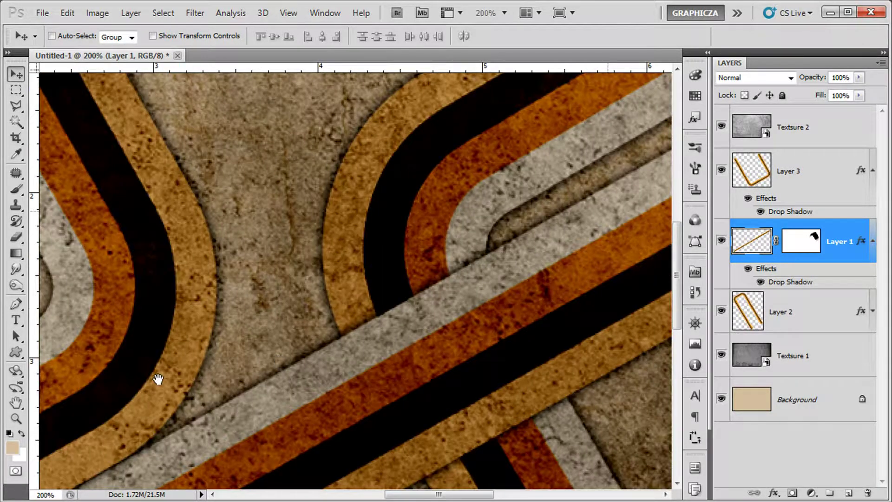
left_click_drag(158, 380, 358, 344)
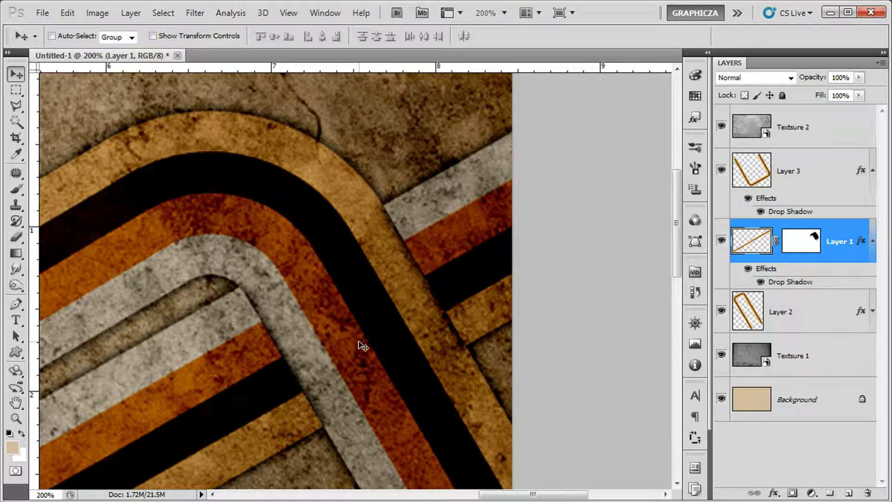
key("ctrl+minus")
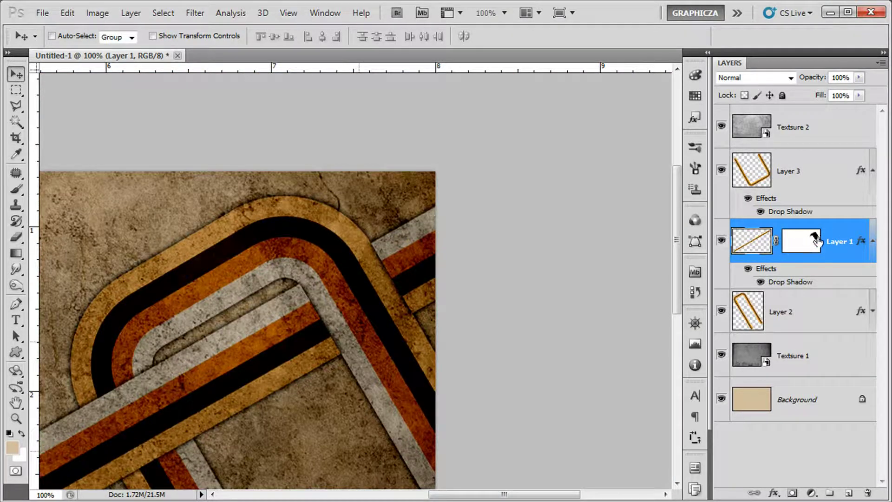
right_click(842, 251)
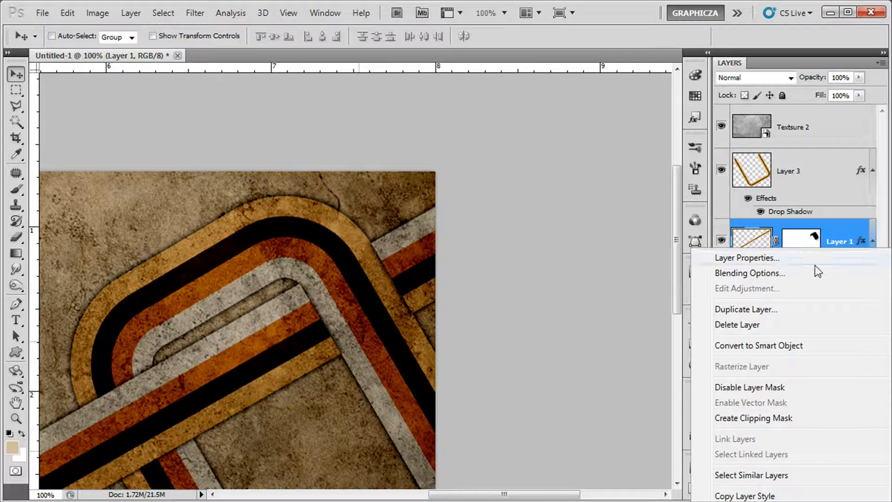
left_click(744, 346)
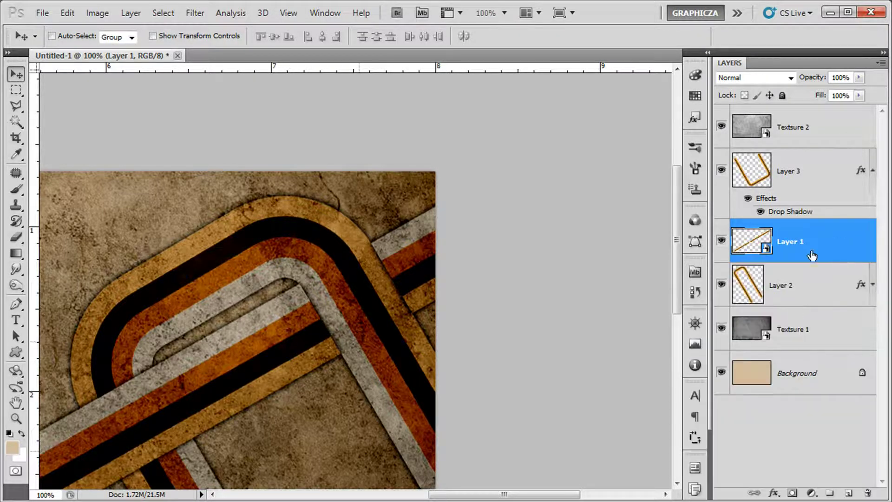
right_click(782, 246)
left_click(741, 408)
left_click(794, 494)
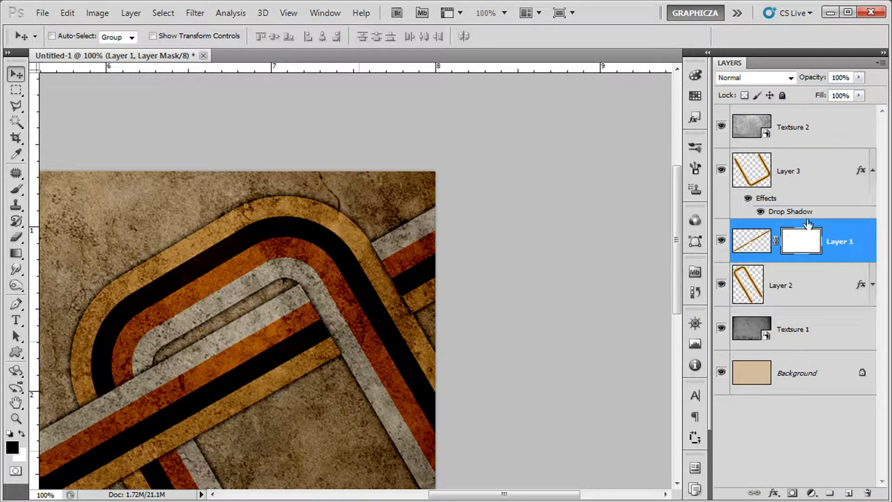
left_click(751, 281)
Using Layer 2's stripe selection, paint Layer 1's mask to hide the diagonal band at the upper-right crossing
left_click(752, 284, "ctrl")
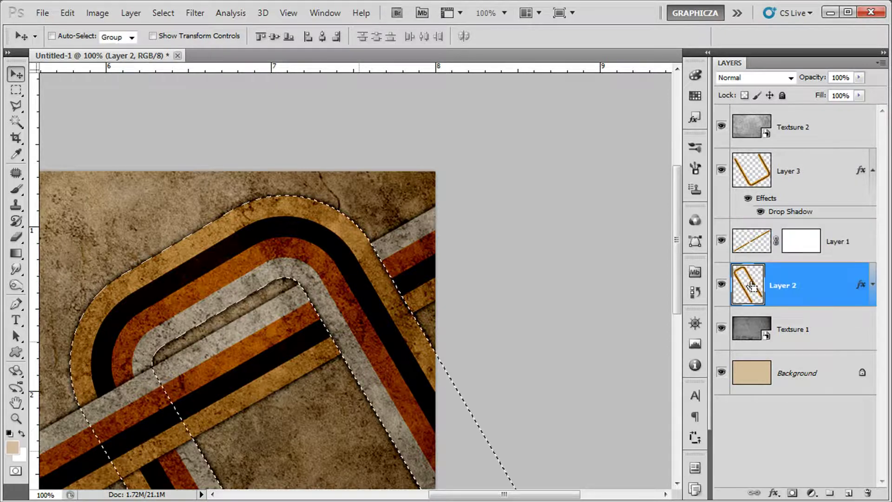
left_click(800, 250)
key("b")
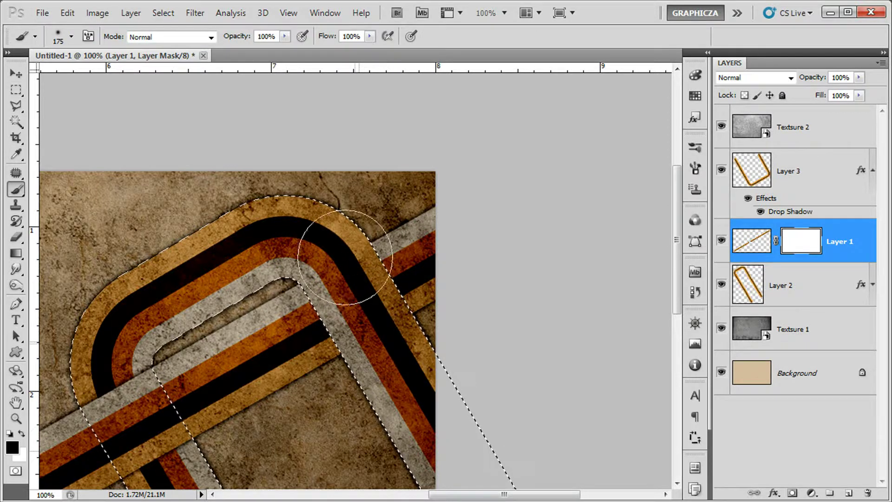
left_click_drag(348, 259, 378, 238)
key("ctrl+d")
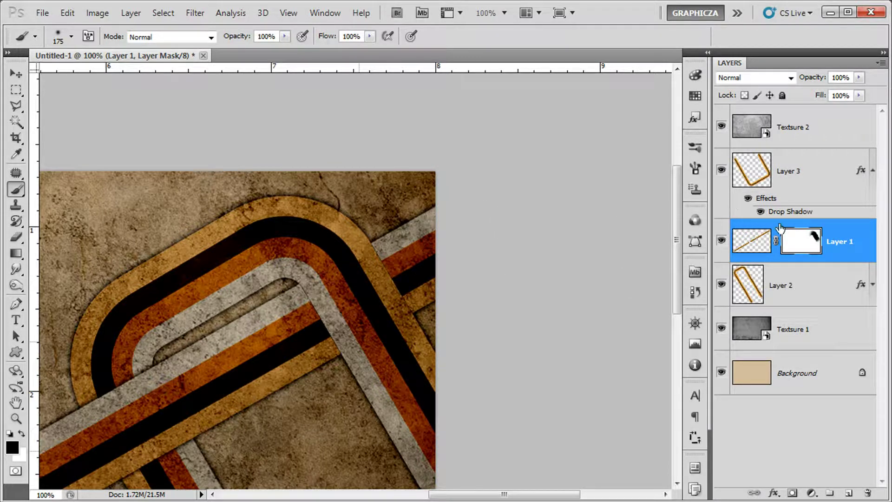
Shrink the brush to 70 px, fit the artwork in the window, and swap to white
right_click(360, 302)
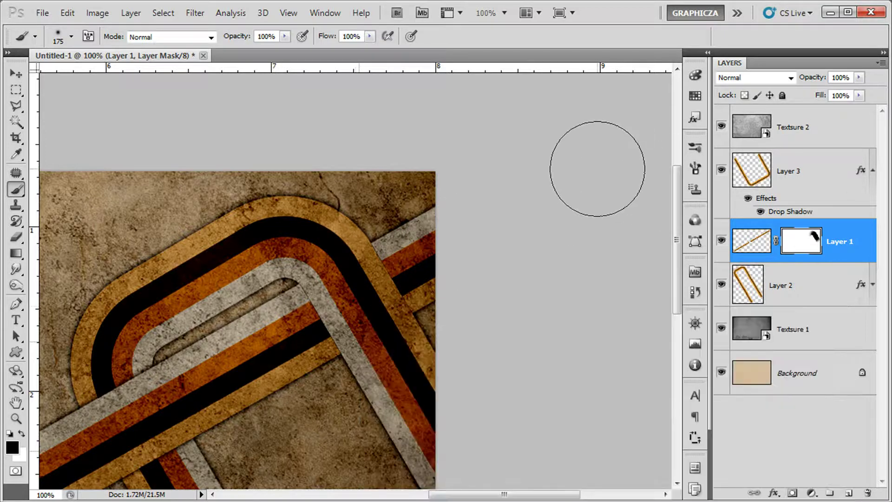
left_click(597, 169)
key("bracketleft")
key("bracketleft")
key("bracketleft")
key("bracketleft")
key("bracketleft")
key("bracketleft")
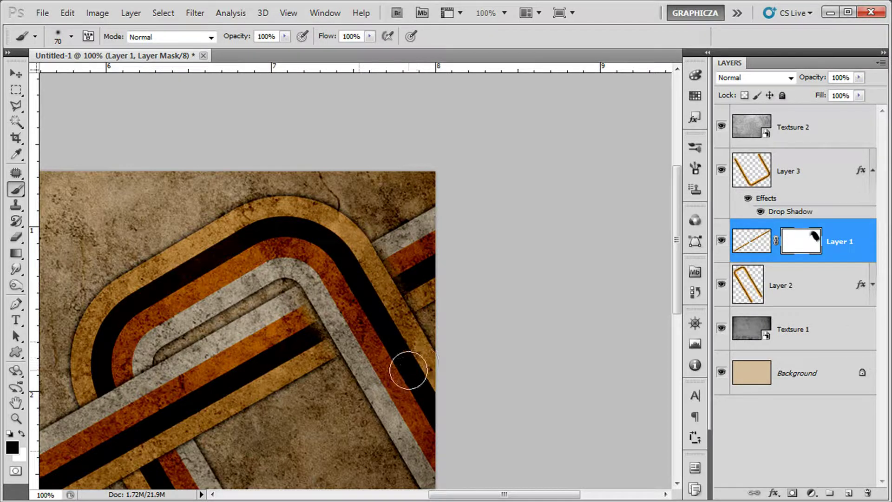
key("ctrl+0")
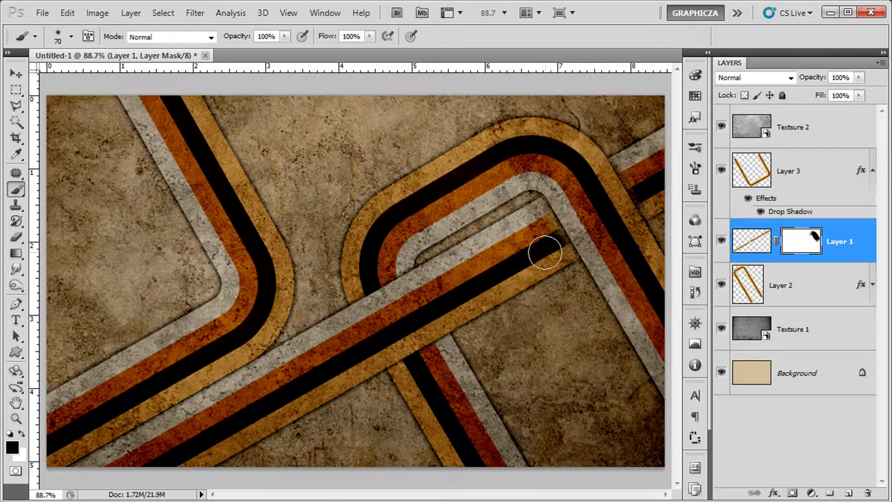
key("x")
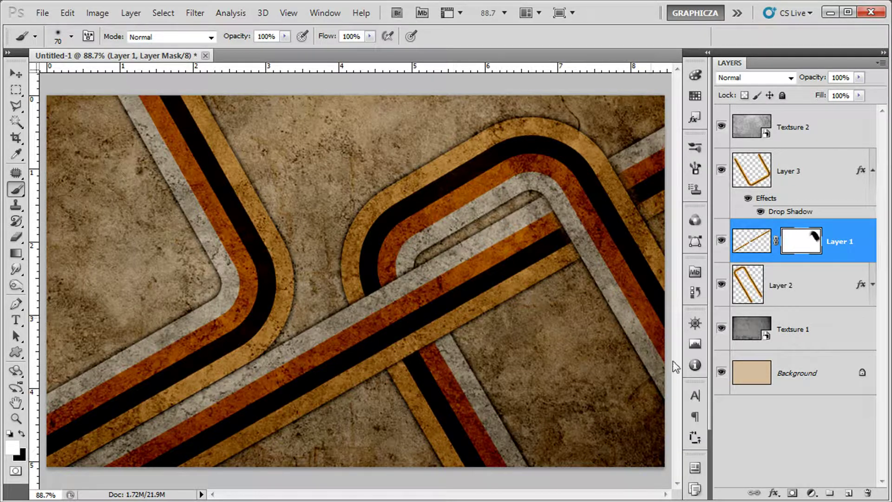
key("ctrl+minus")
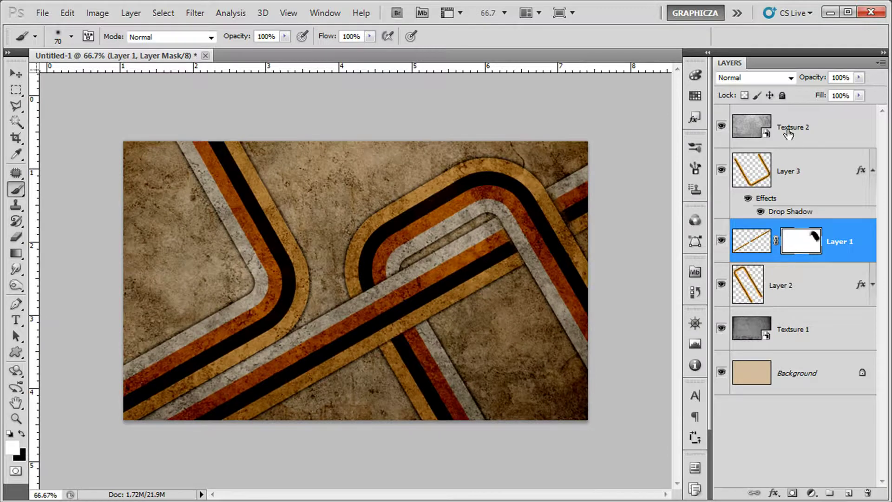
Add a new empty layer named B above Textsure 2
left_click(809, 133)
key("ctrl+shift+n")
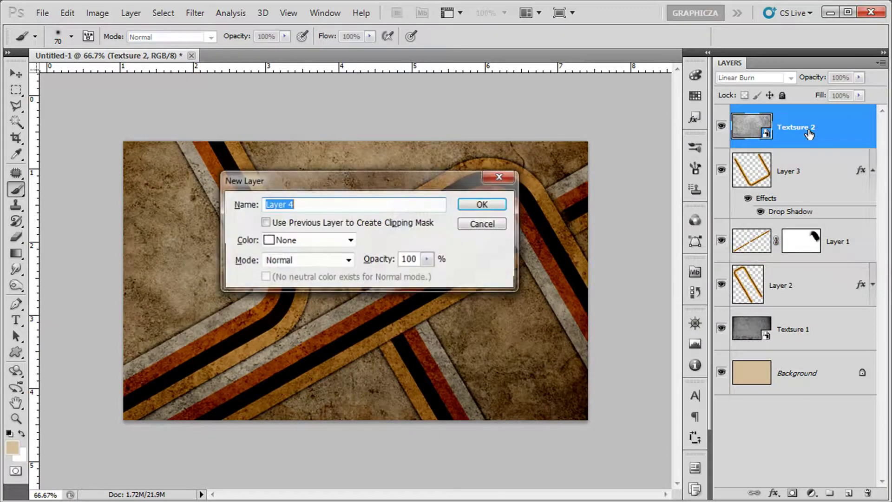
type("B")
key("Return")
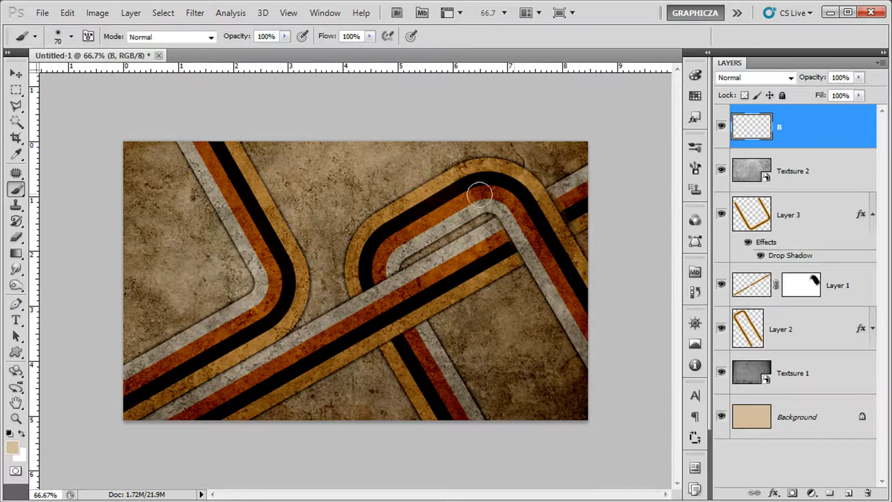
Scroll the brush preset picker down to the splatter brushes
right_click(392, 194)
scroll(856, 309, "down", 2)
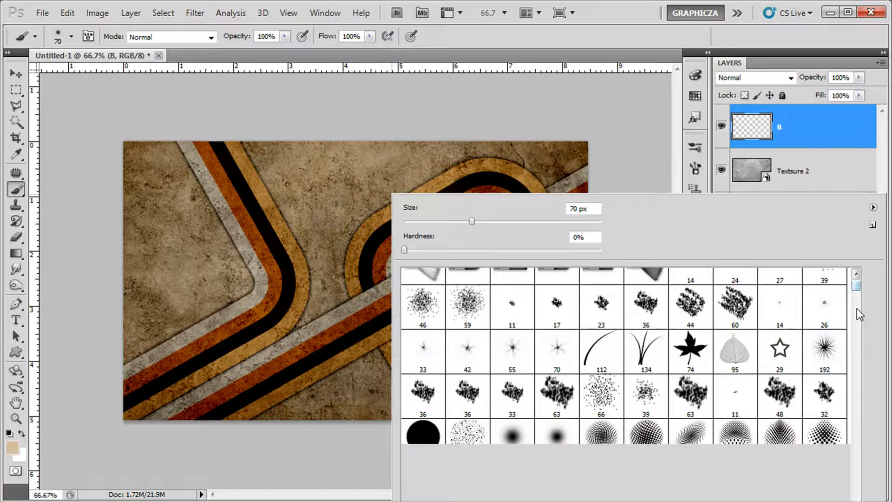
left_click(858, 366)
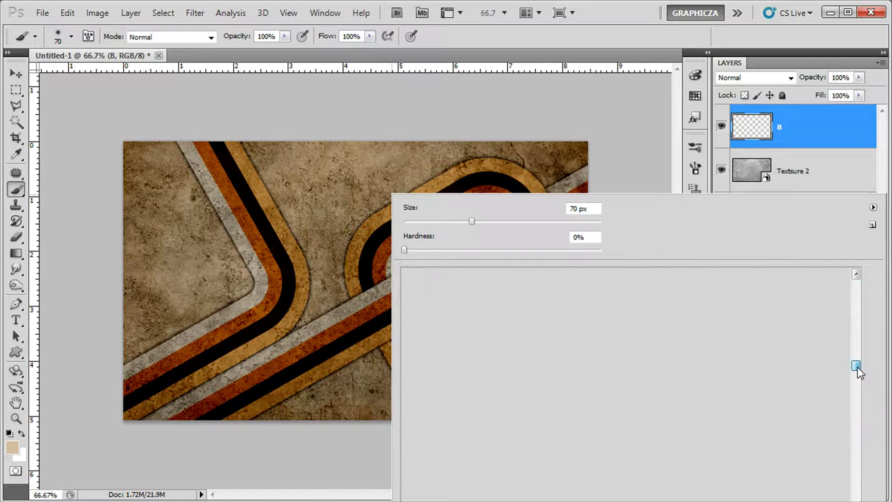
left_click_drag(858, 367, 859, 397)
left_click_drag(859, 404, 857, 423)
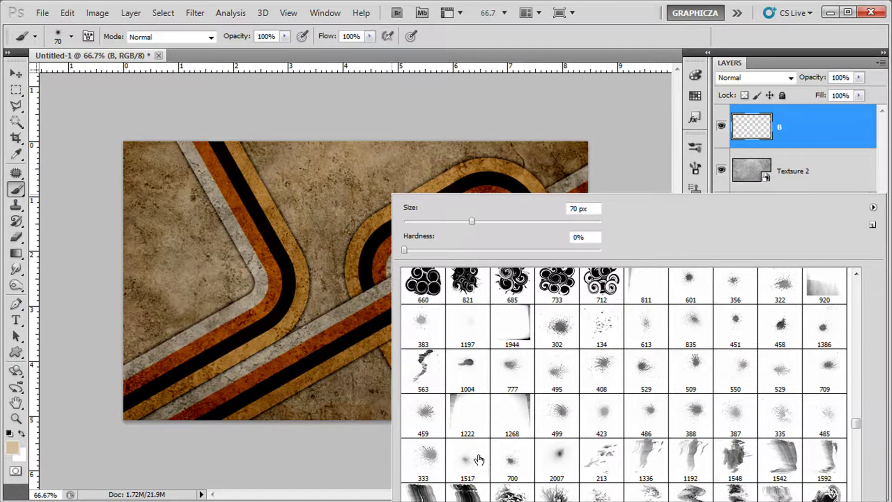
Stamp black splatter with the 2007 splatter brush over the upper right, left side and lower right
double_click(546, 457)
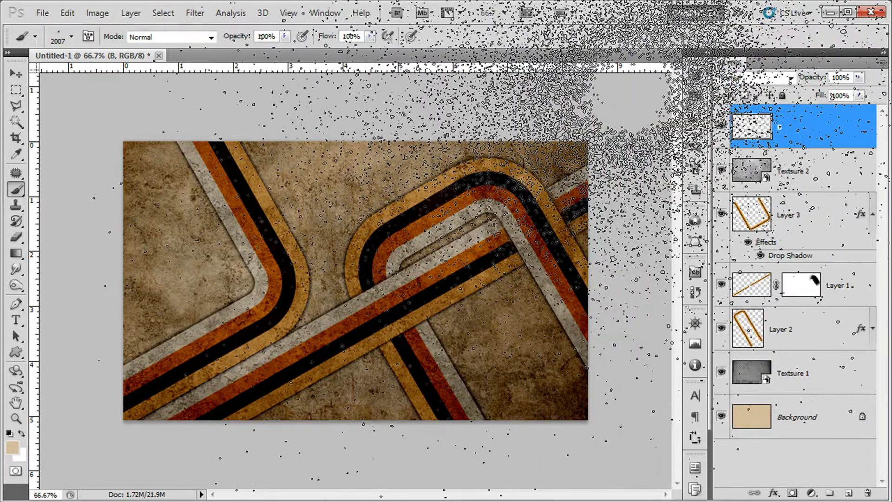
left_click(651, 107)
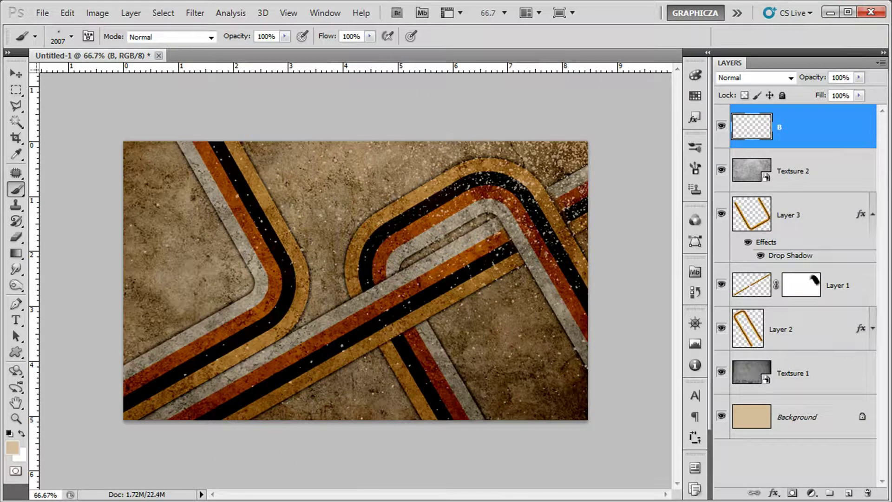
key("d")
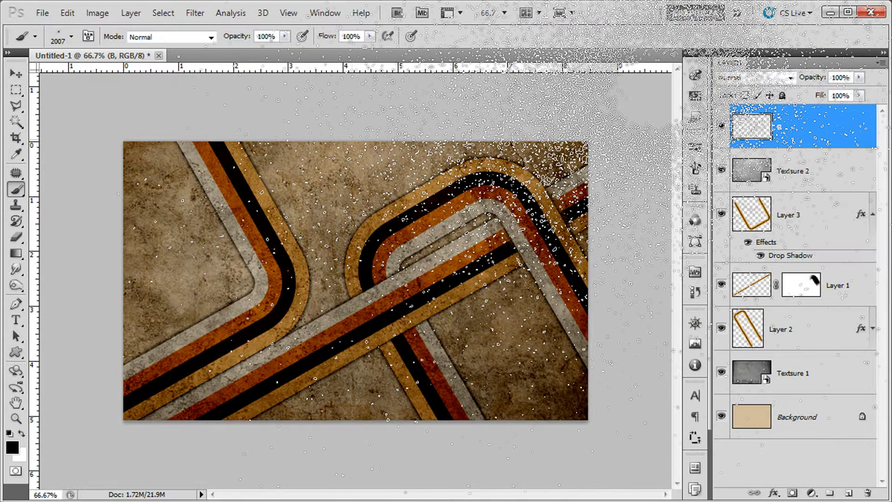
left_click(520, 223)
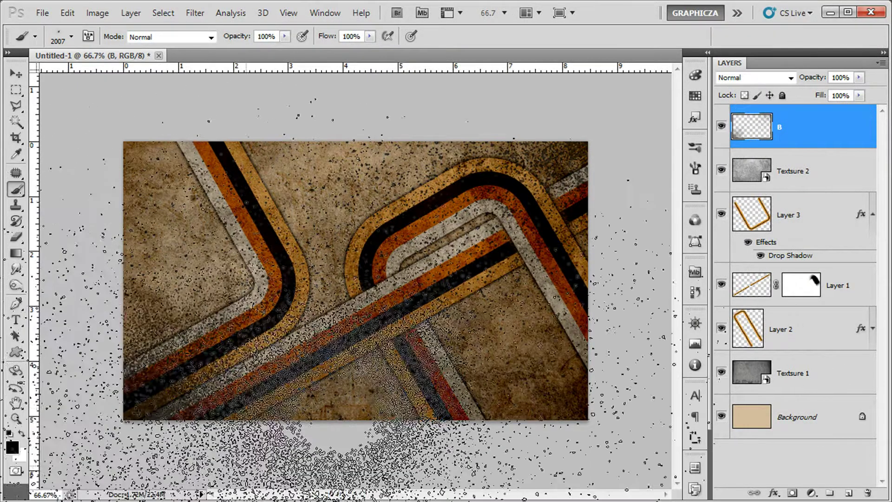
left_click(158, 93)
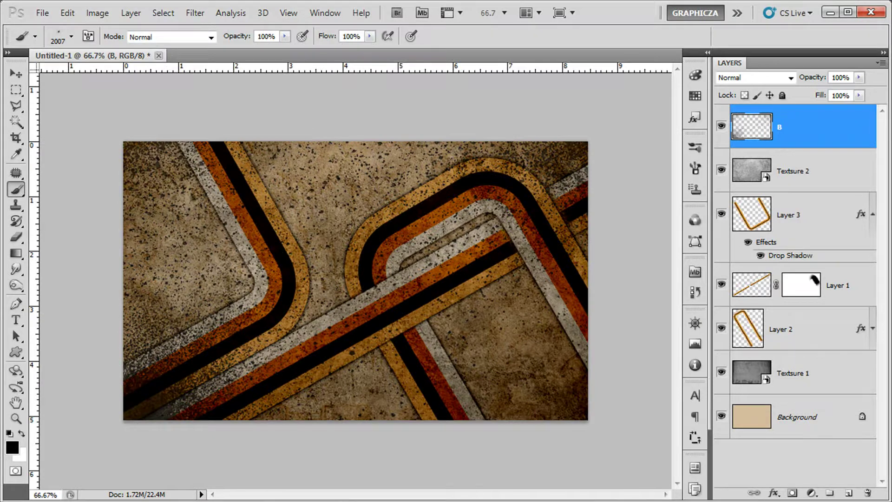
left_click(633, 428)
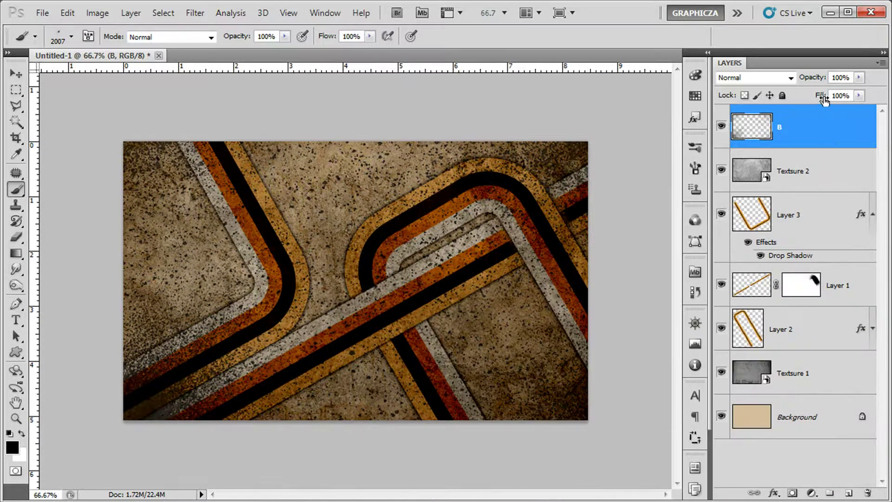
Set layer B to Multiply blend mode at 80% opacity
left_click(747, 77)
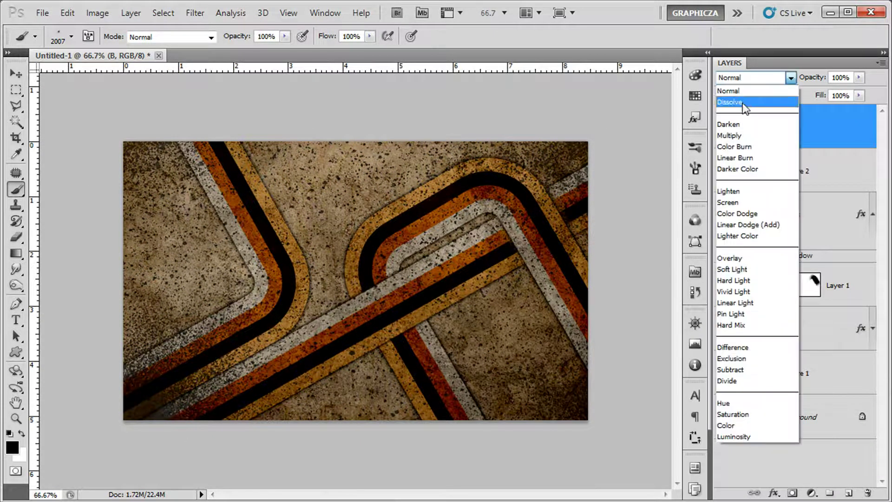
left_click(737, 132)
left_click(840, 76)
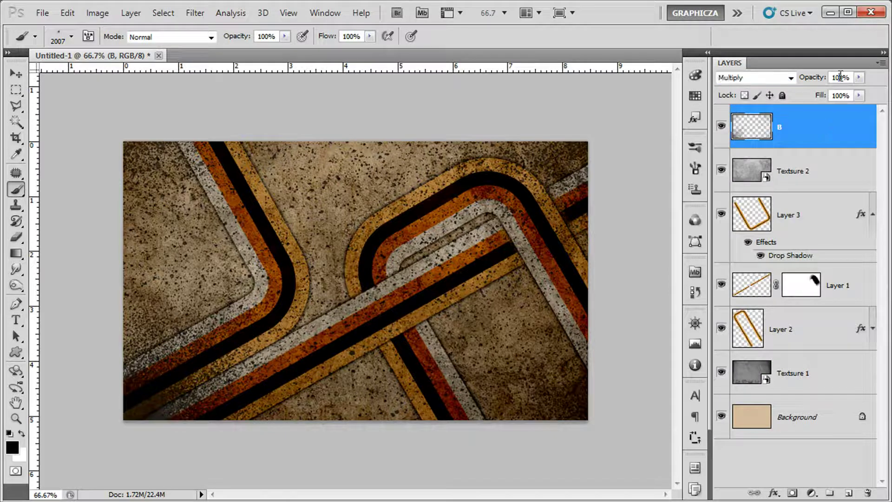
type("80")
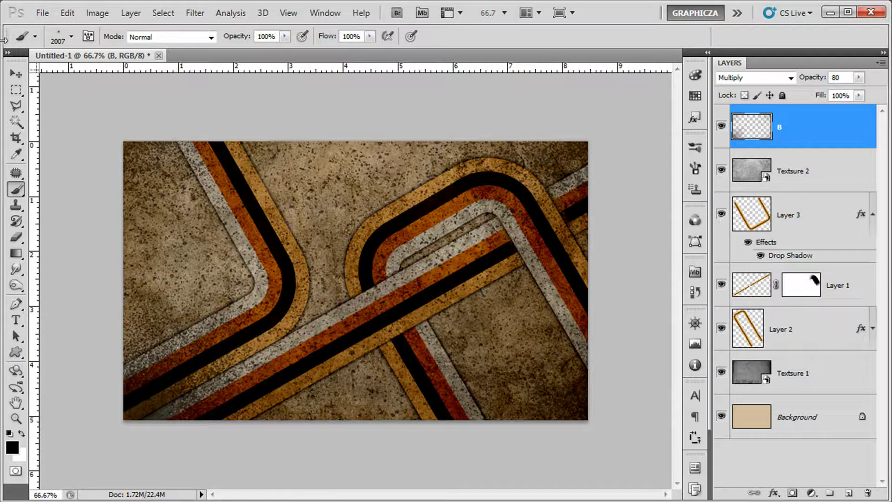
left_click(16, 74)
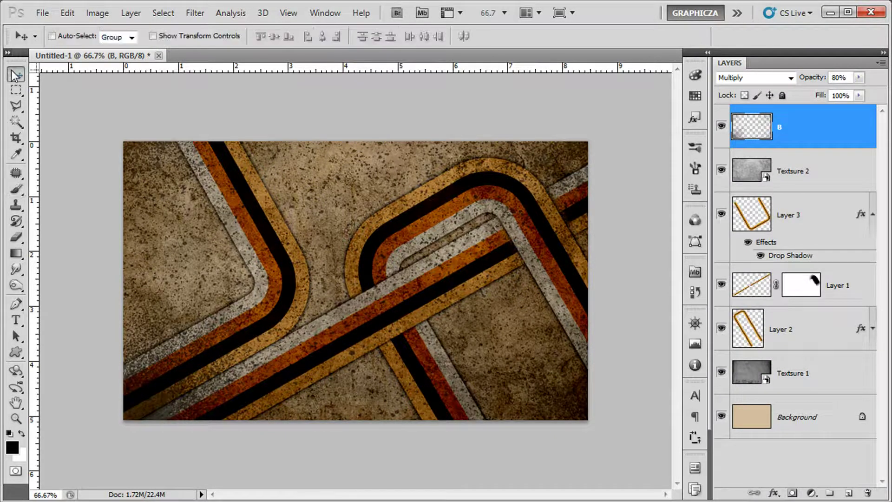
Open Geometric Lines Design.psd from the recent files list
left_click(830, 171)
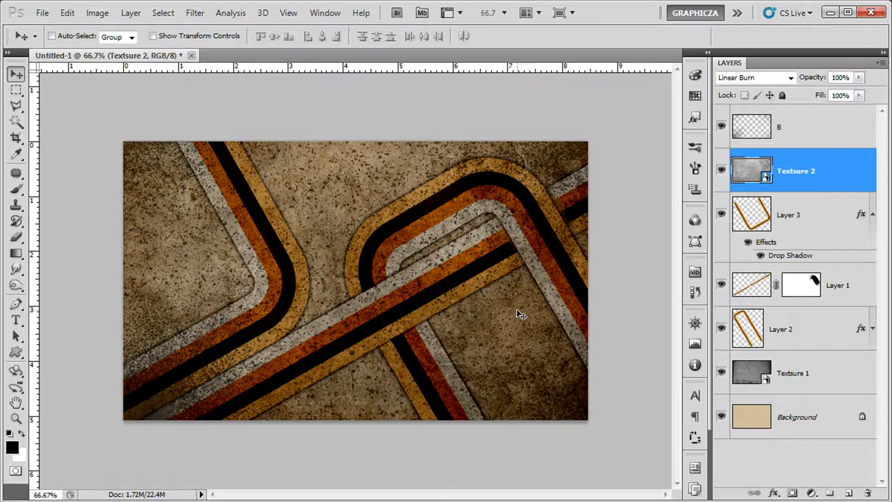
left_click(43, 12)
mouse_move(230, 113)
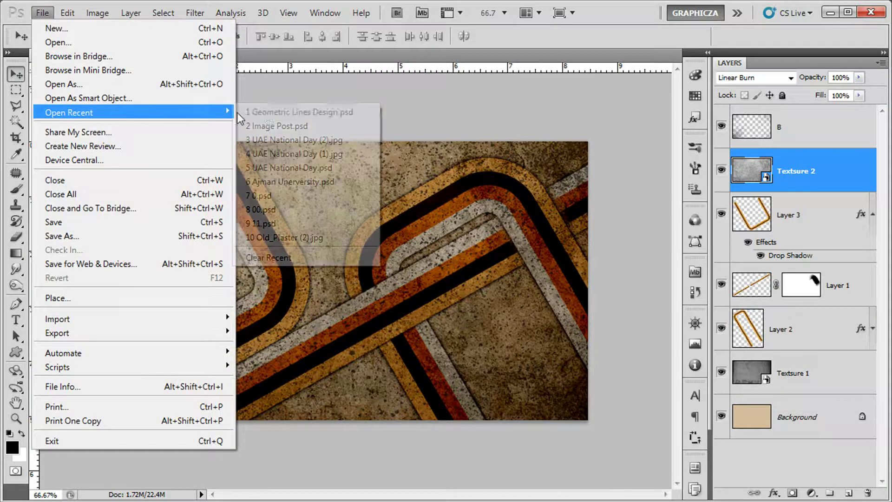
left_click(264, 113)
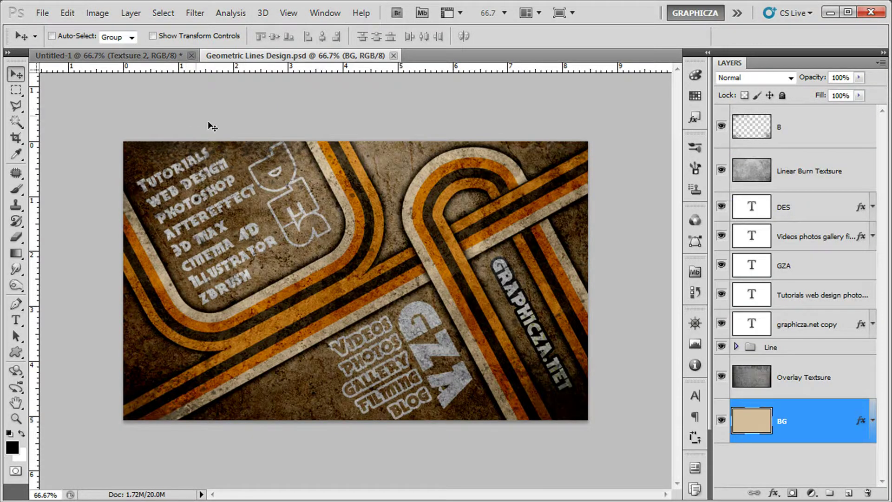